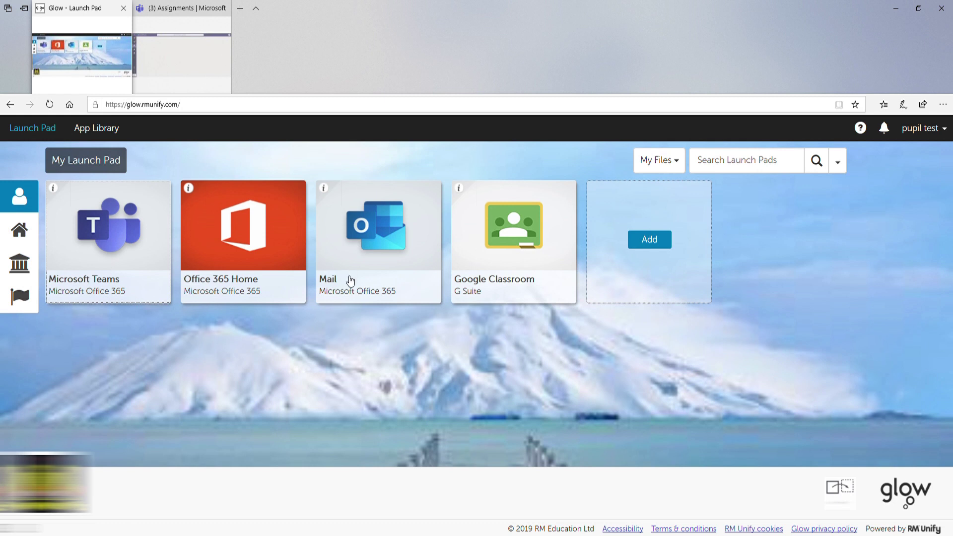
- Open Microsoft Teams from the Glow Launch Pad and look over the activity feed and the list of teams
left_click(119, 248)
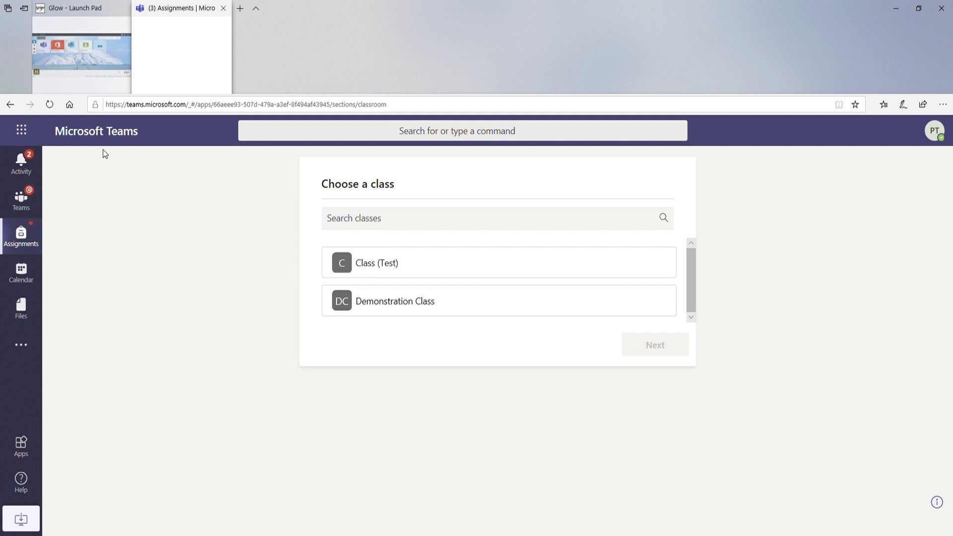
left_click(21, 168)
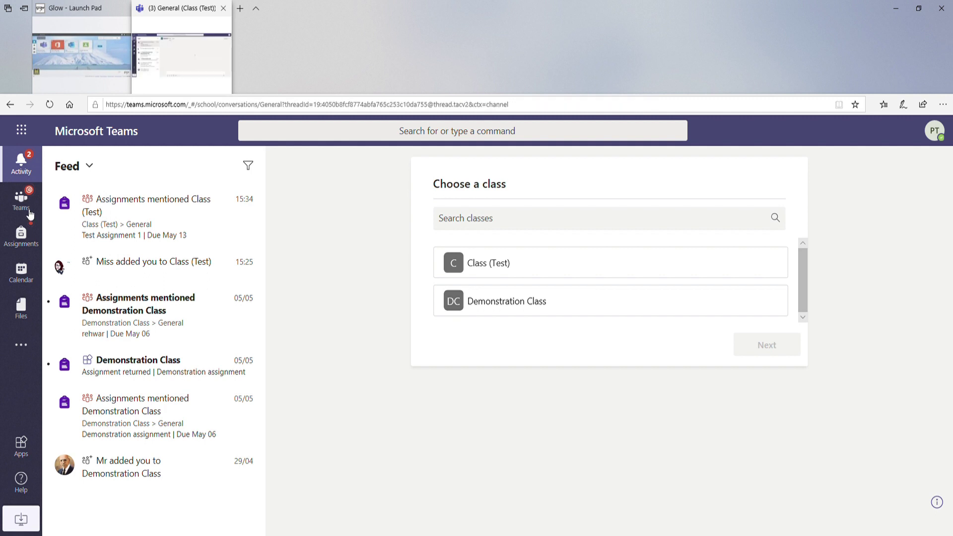
left_click(21, 207)
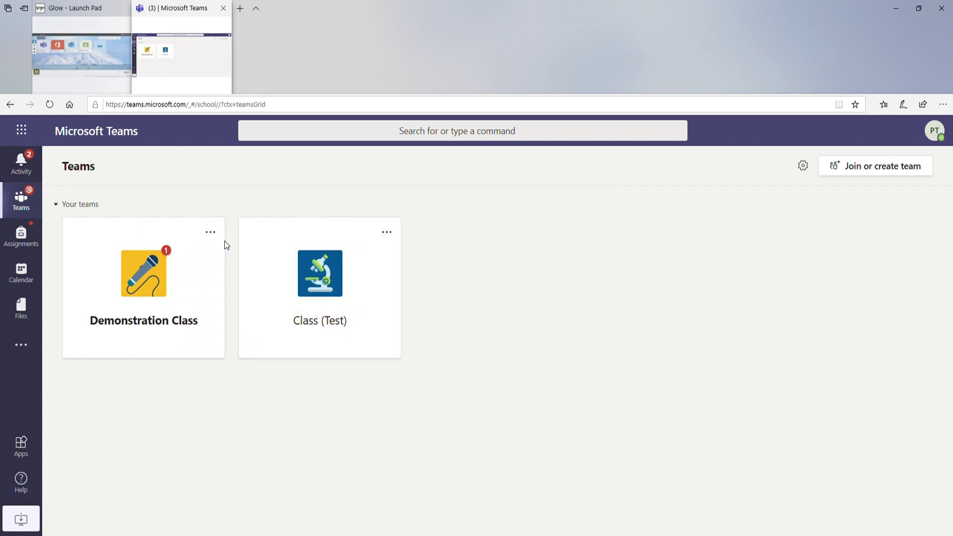
- Open Test Assignment 1 from the assignments of Class (Test)
left_click(13, 243)
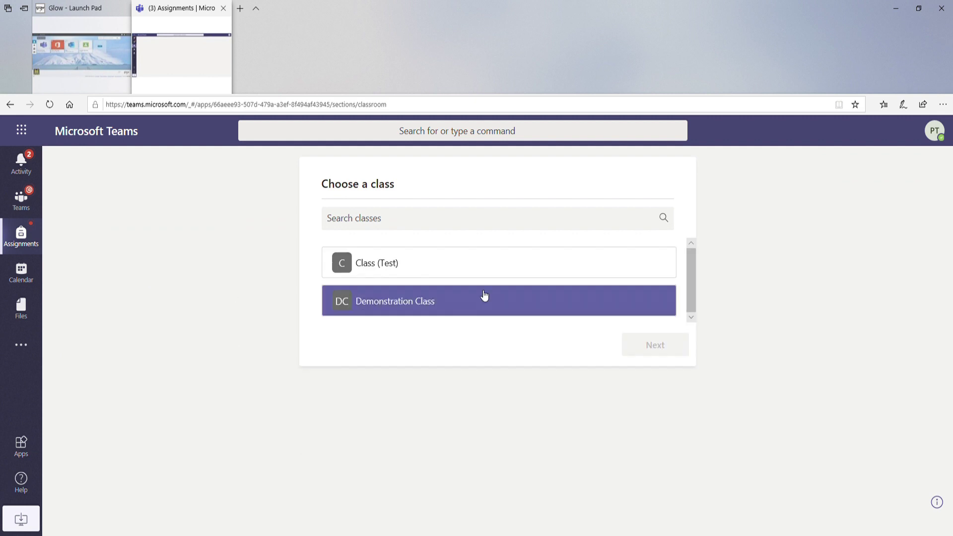
left_click(446, 265)
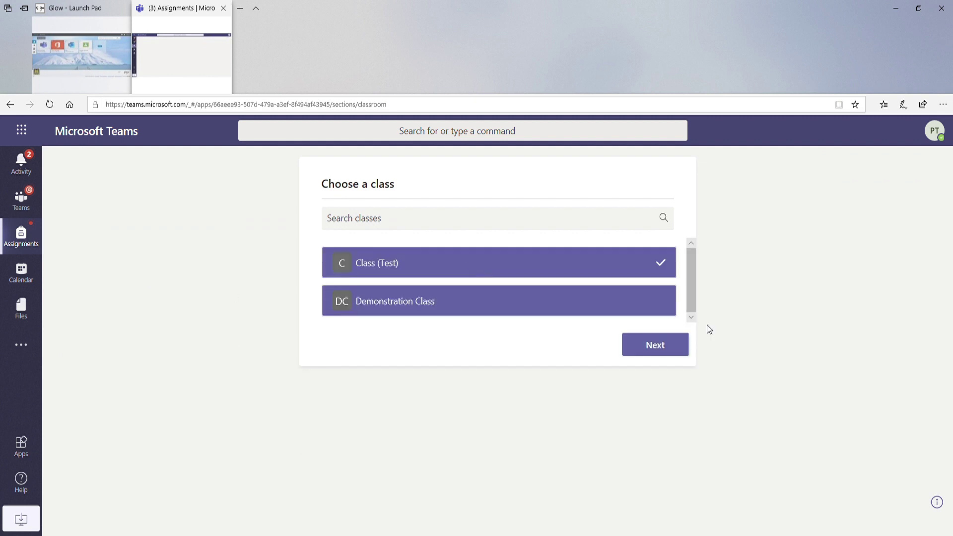
left_click(658, 349)
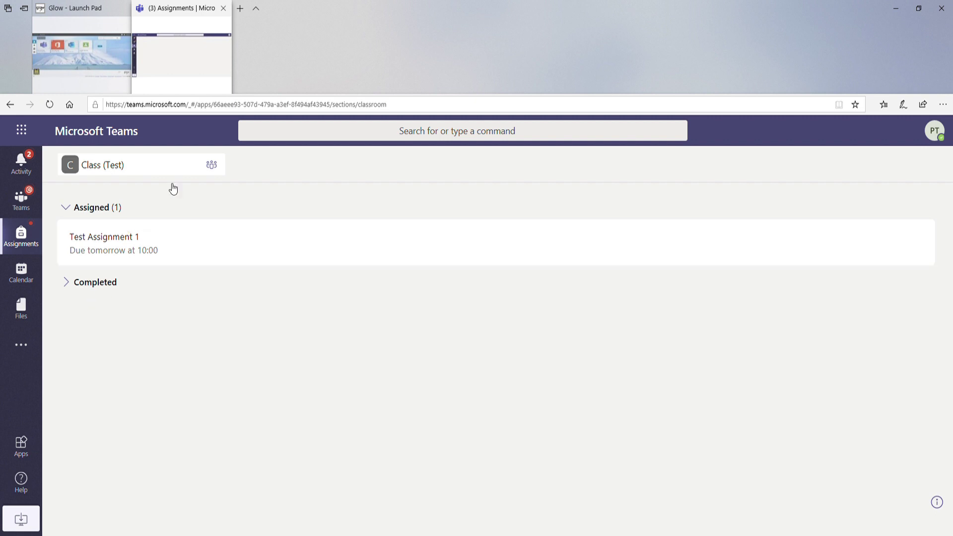
left_click(124, 244)
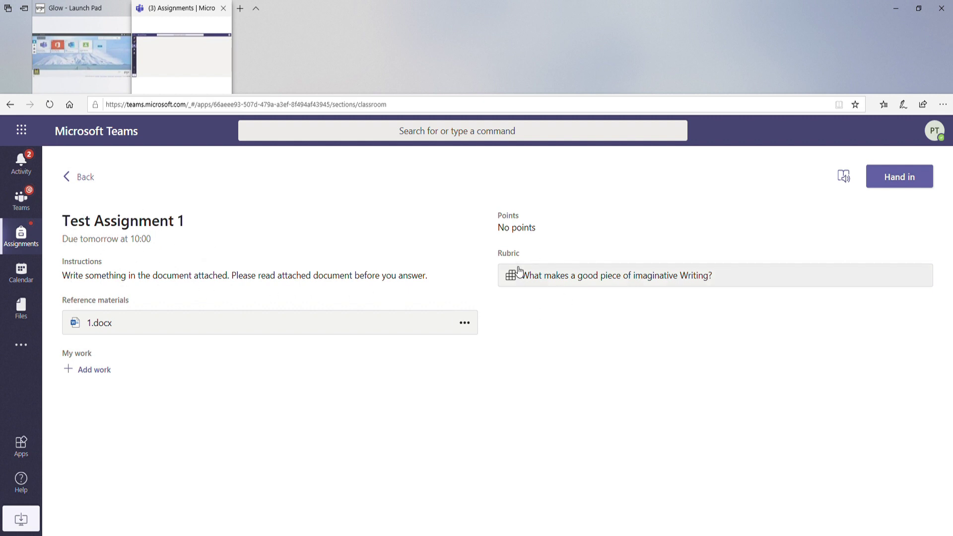
- Review the assignment's imaginative writing rubric, close it, and read through the reference document 1.docx
left_click(569, 281)
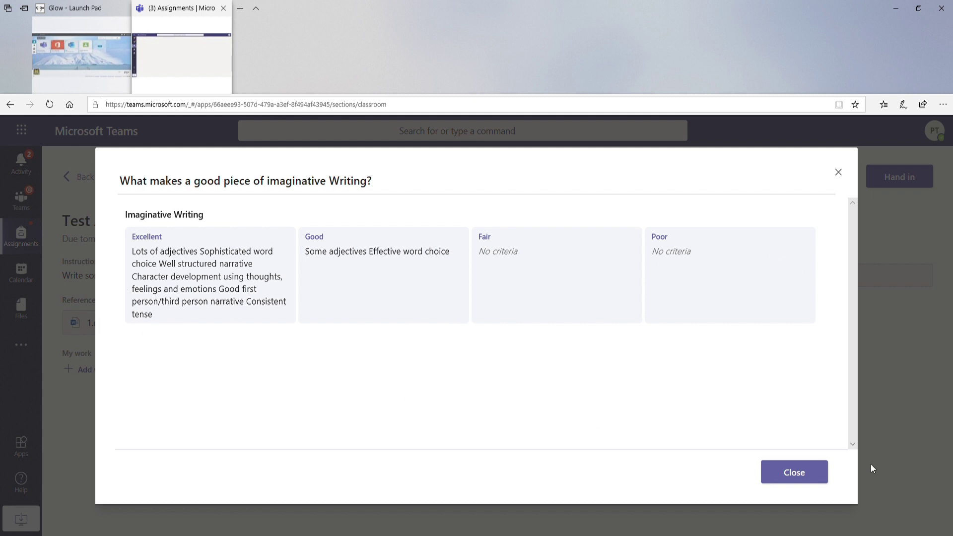
left_click(814, 484)
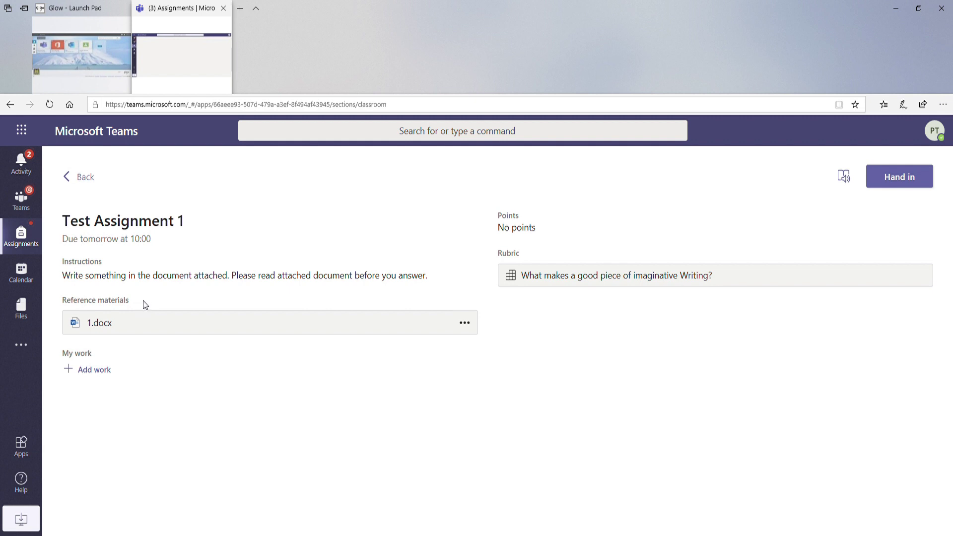
left_click(109, 322)
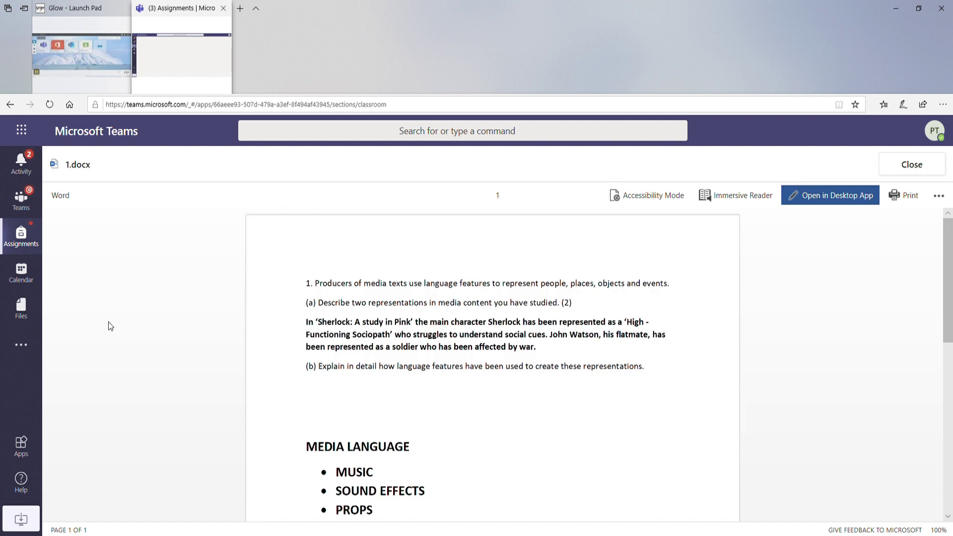
scroll(697, 403, "down", 1)
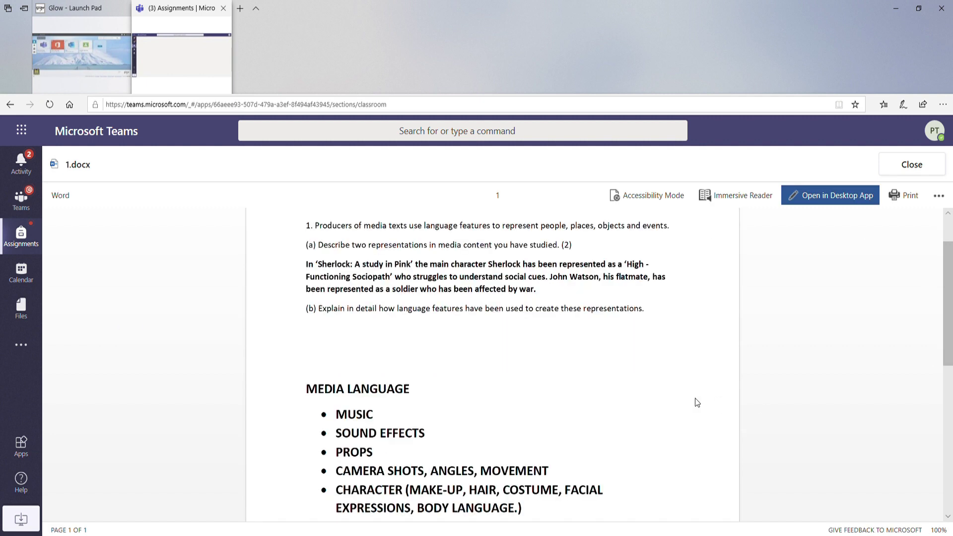
scroll(696, 403, "down", 4)
scroll(696, 403, "up", 5)
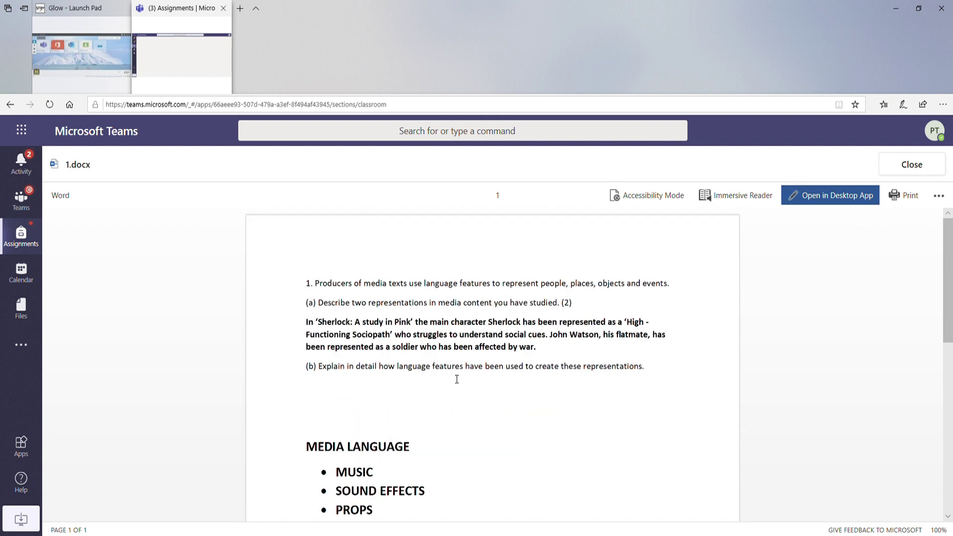
scroll(583, 479, "down", 4)
scroll(681, 453, "up", 5)
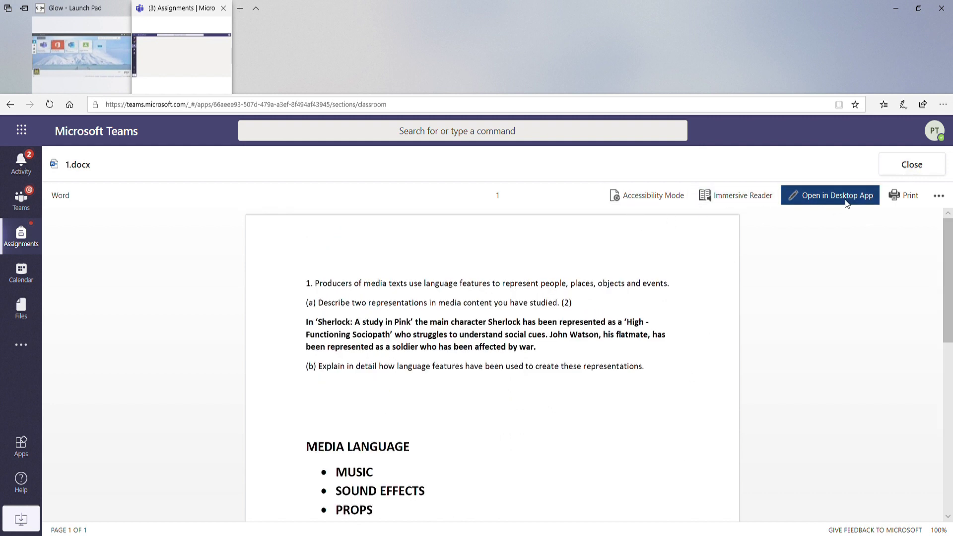
- Open the document in Immersive Reader and try several text sizes, ending with a text size of 20
left_click(812, 199)
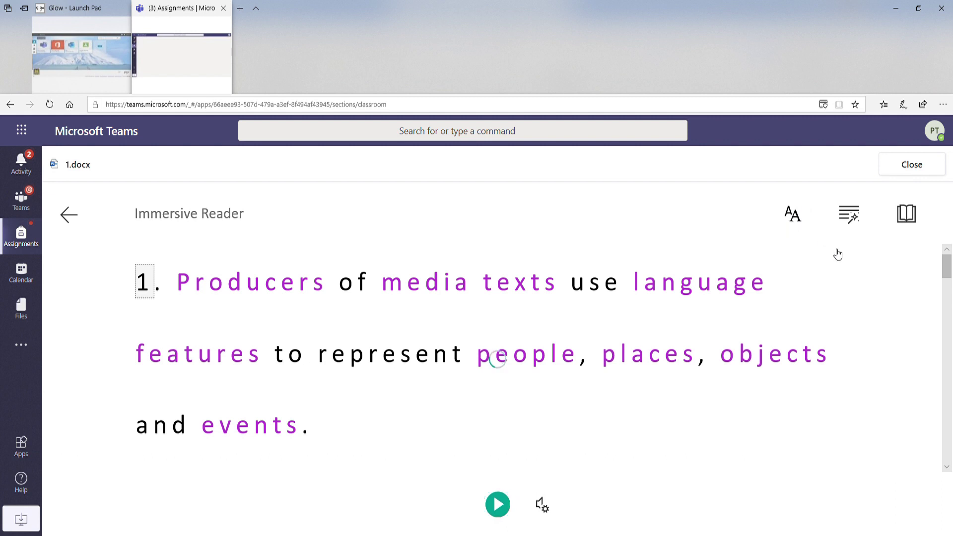
left_click(793, 214)
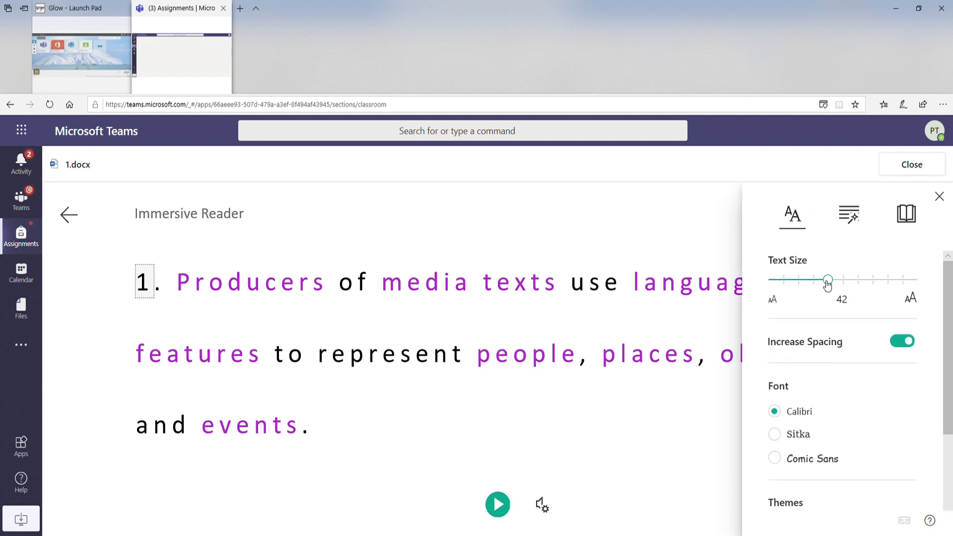
left_click(896, 285)
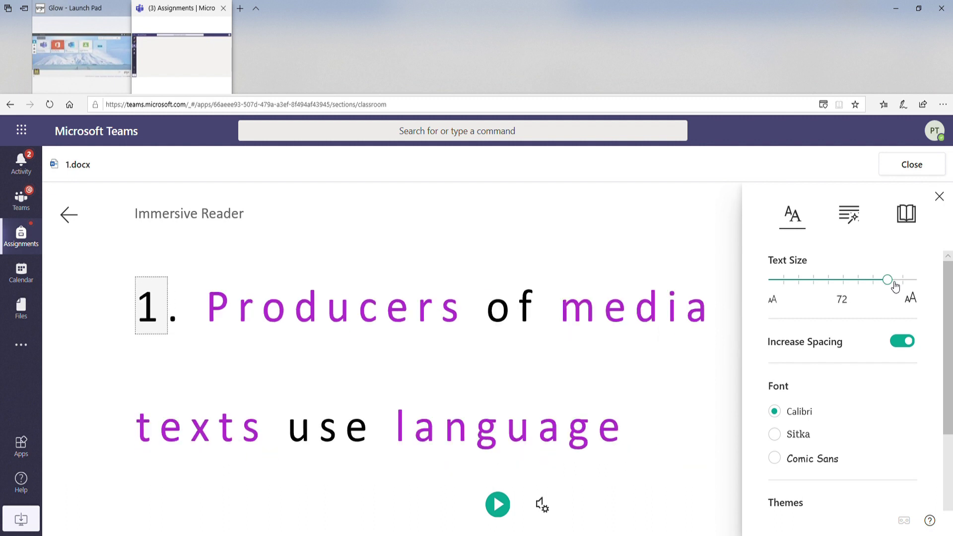
left_click(800, 282)
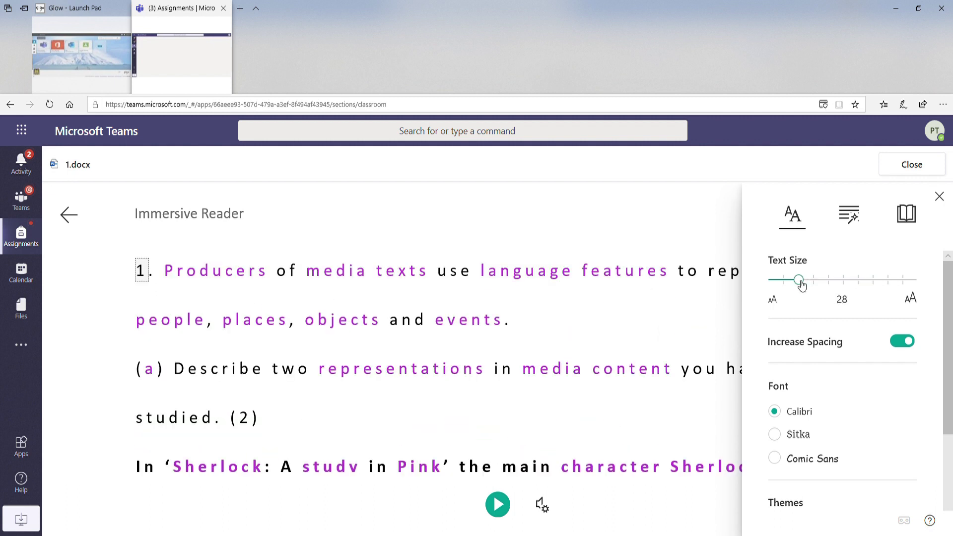
left_click_drag(799, 281, 782, 281)
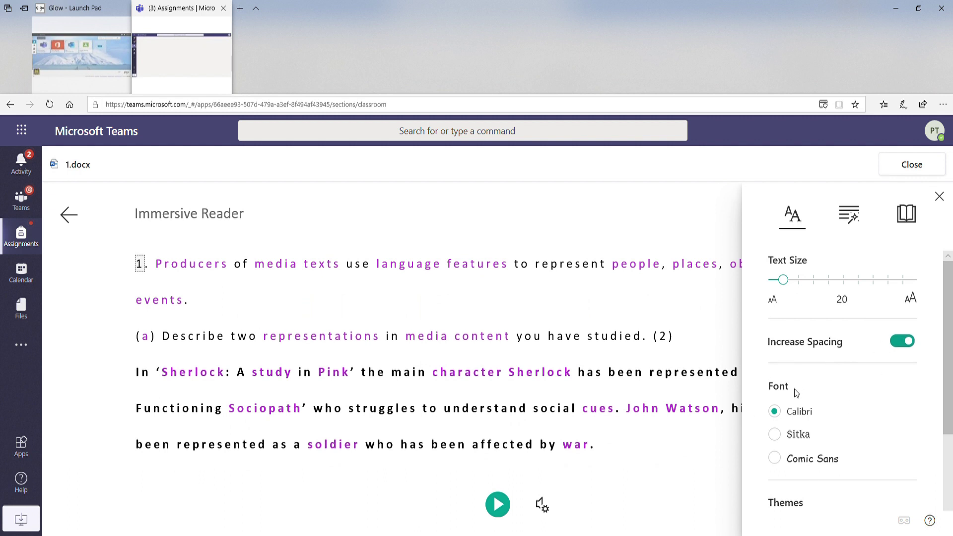
- Apply the light green background theme to the Immersive Reader text
scroll(794, 397, "down", 3)
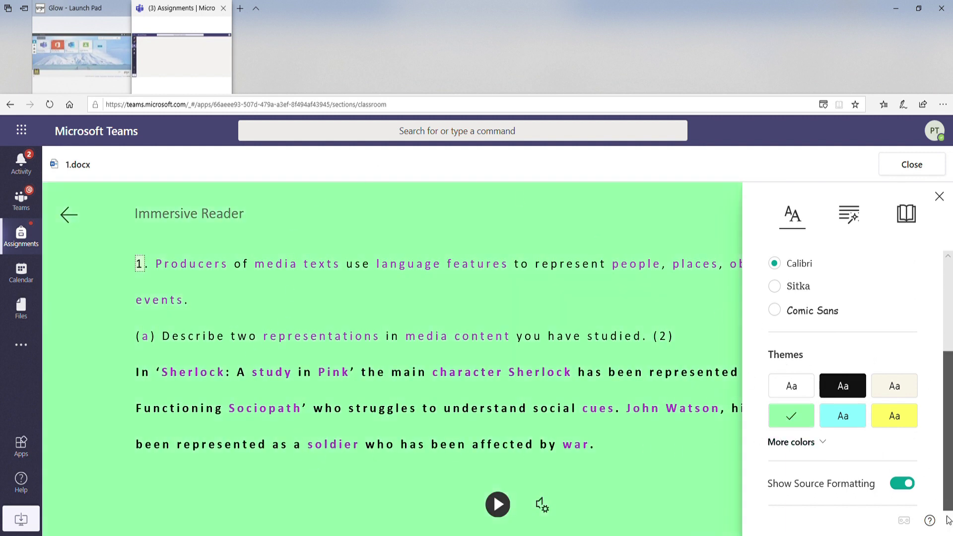
scroll(843, 372, "up", 3)
scroll(843, 372, "down", 3)
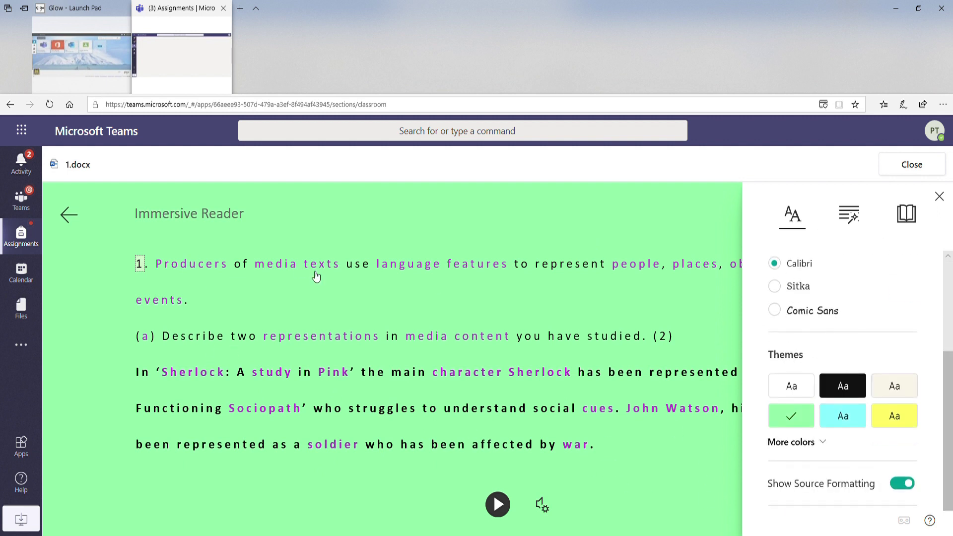
scroll(814, 275, "up", 3)
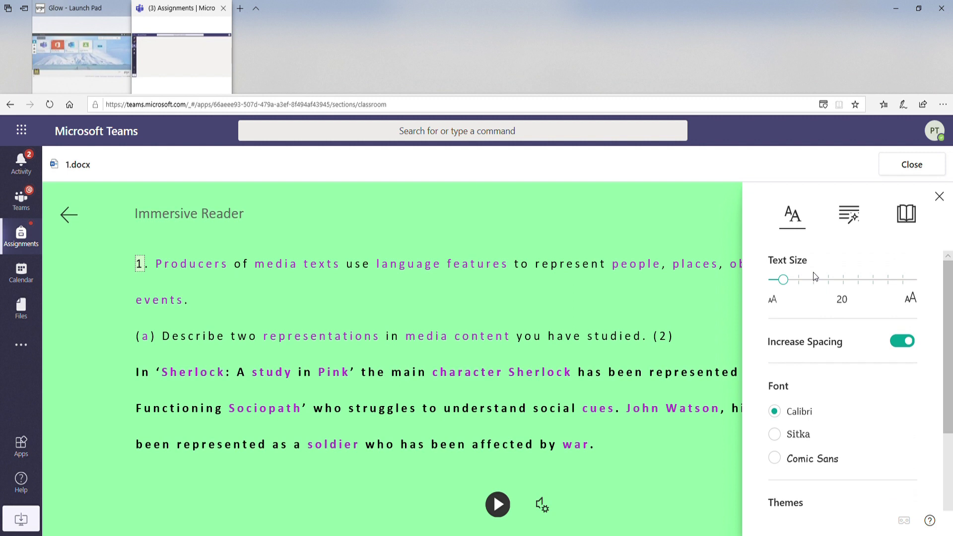
- Switch noun highlighting off and back on in the grammar options, and set the noun colour to dark blue
left_click(850, 214)
scroll(841, 478, "down", 2)
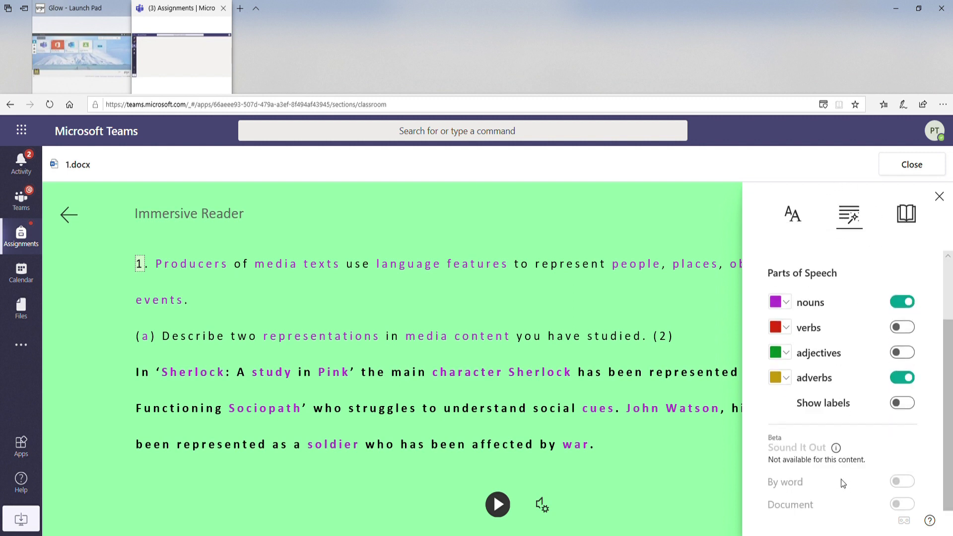
scroll(841, 479, "up", 2)
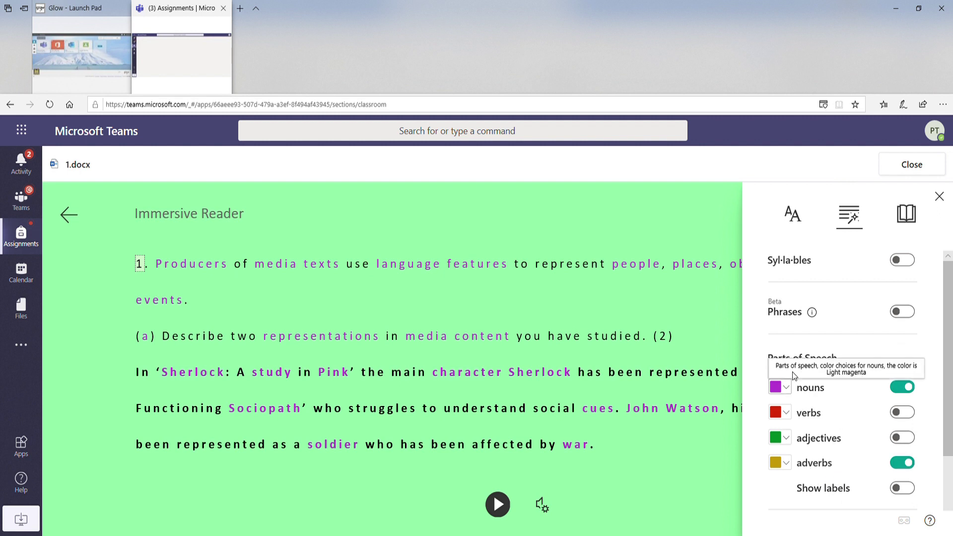
left_click(905, 390)
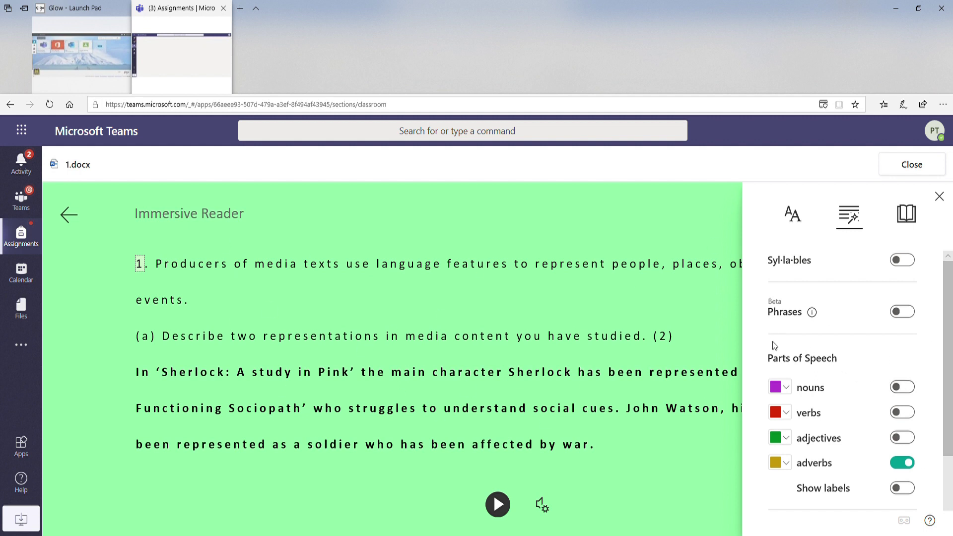
left_click(908, 395)
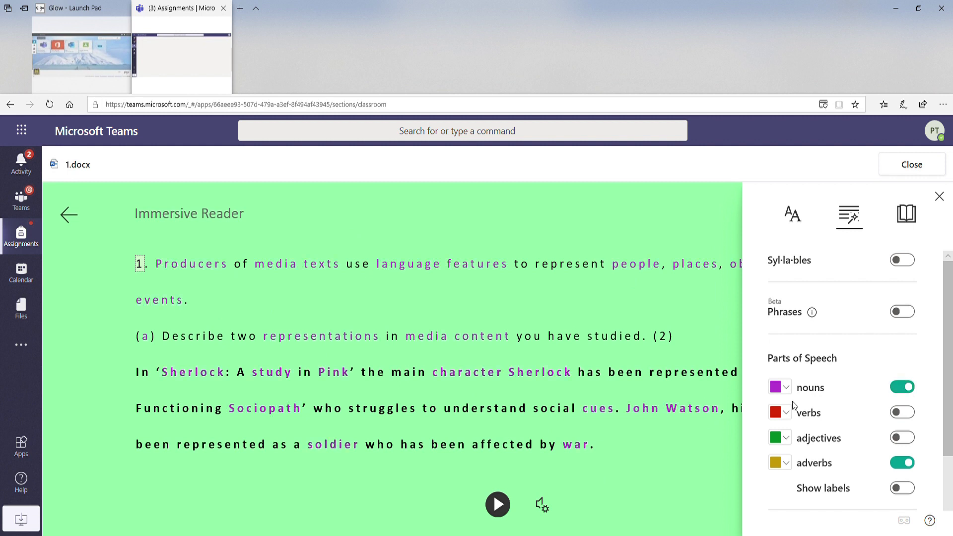
left_click(779, 386)
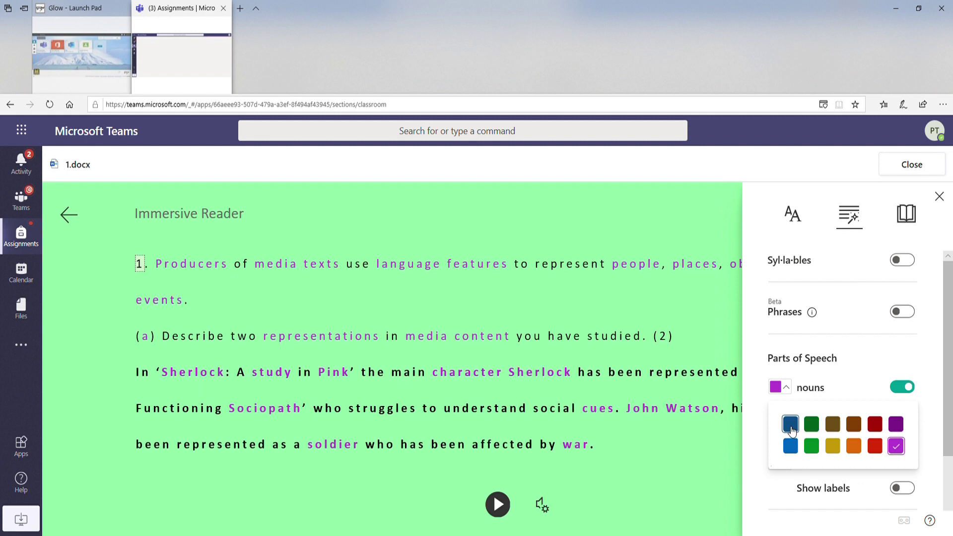
key("Return")
scroll(894, 471, "down", 1)
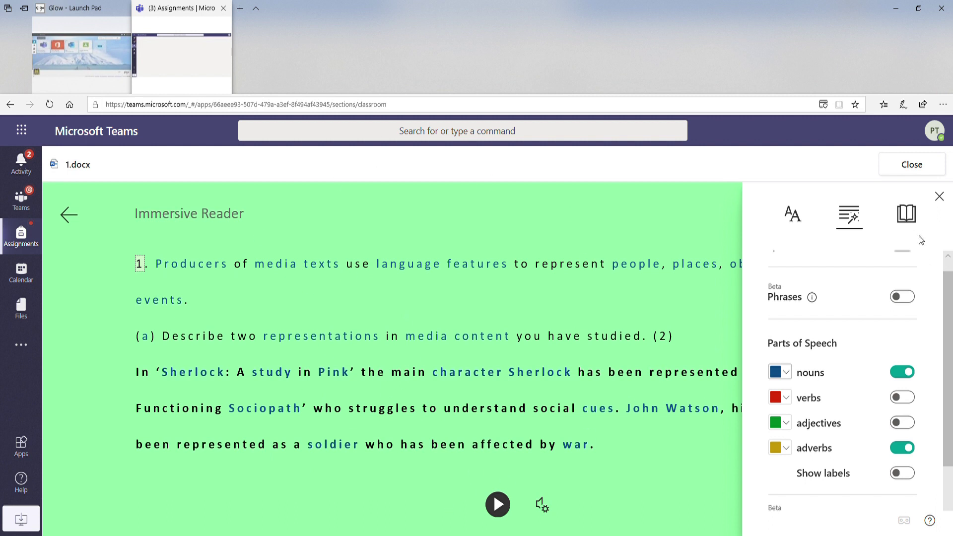
- Try splitting the words into syllables and switch the syllable display off again
scroll(923, 231, "up", 1)
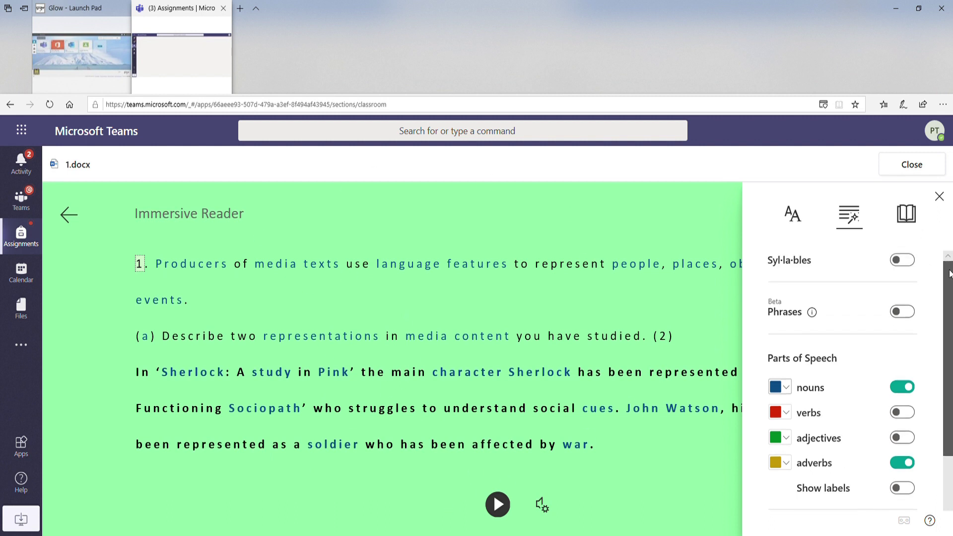
left_click(904, 262)
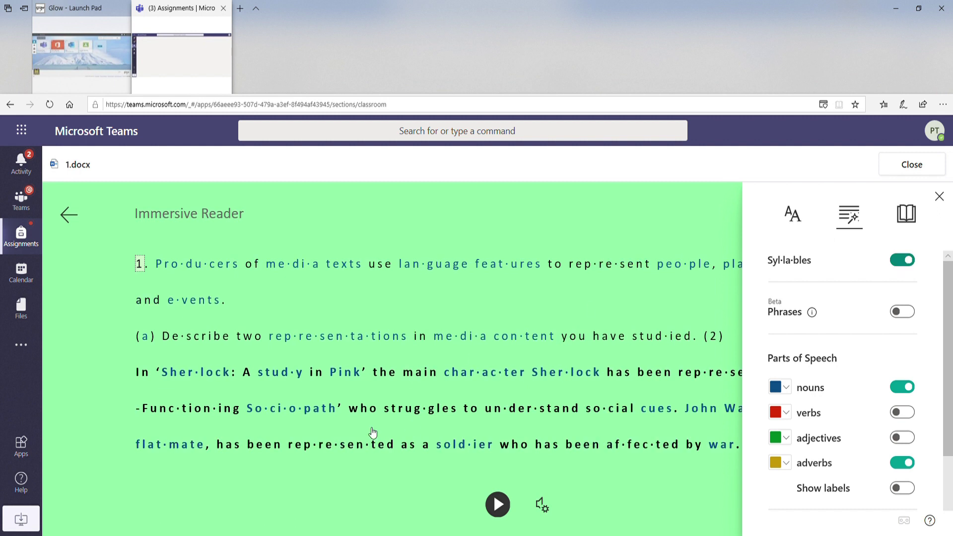
left_click(901, 261)
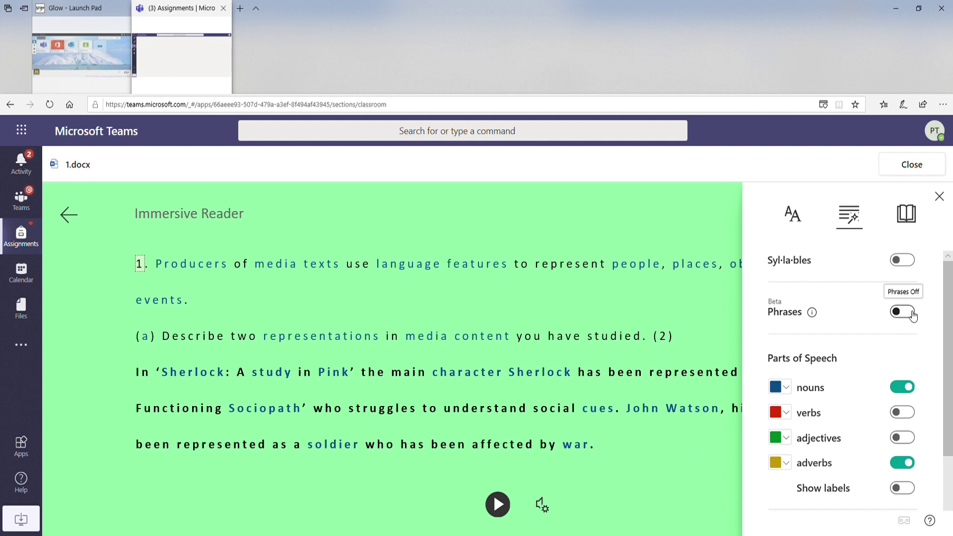
- Try the Phrases layout, dismiss its explanation, and switch the layout off again
left_click(902, 311)
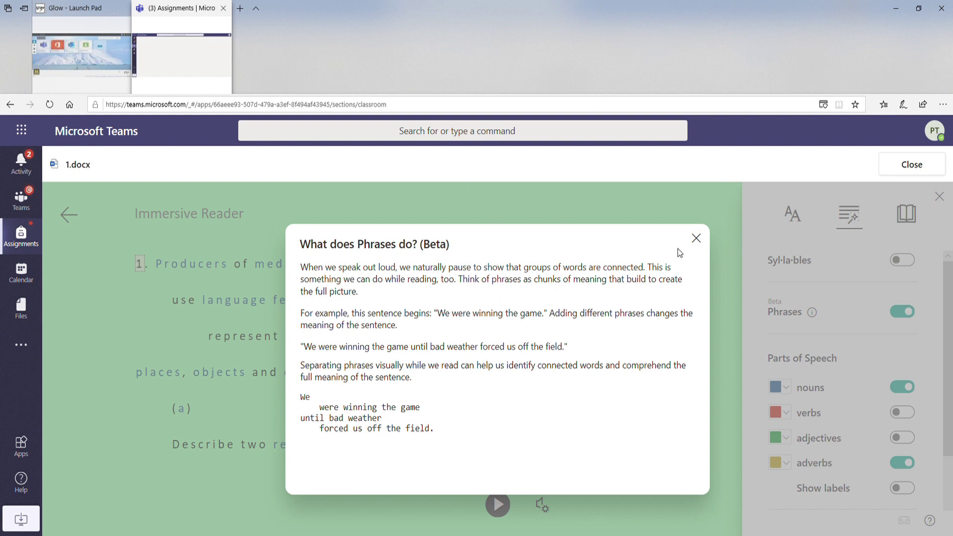
left_click(697, 239)
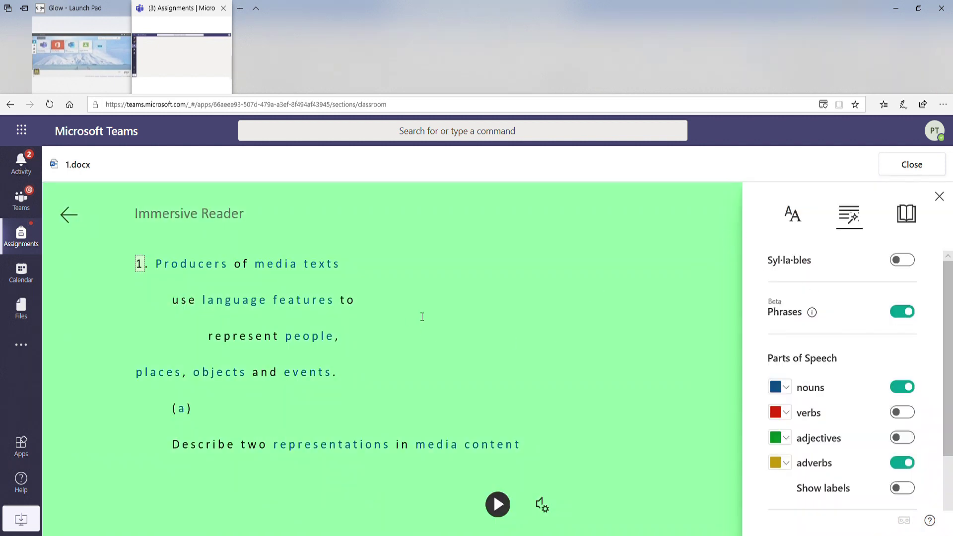
left_click(902, 311)
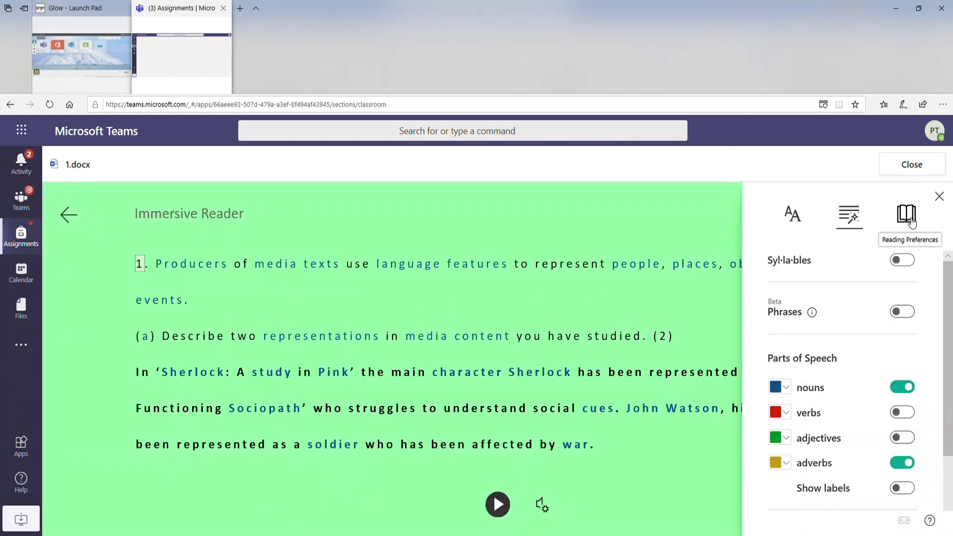
- Turn on Line Focus in the reading preferences with a single line of text shown
left_click(911, 223)
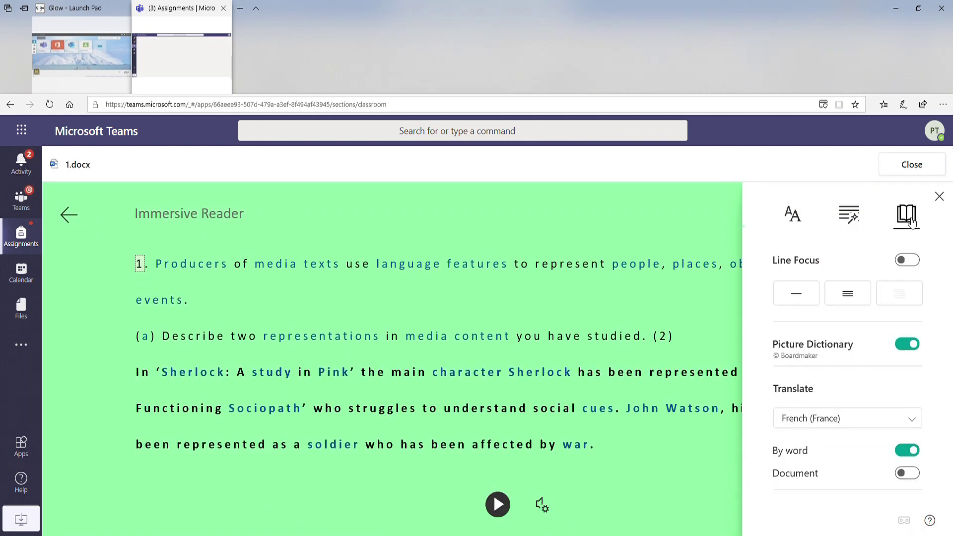
left_click(800, 296)
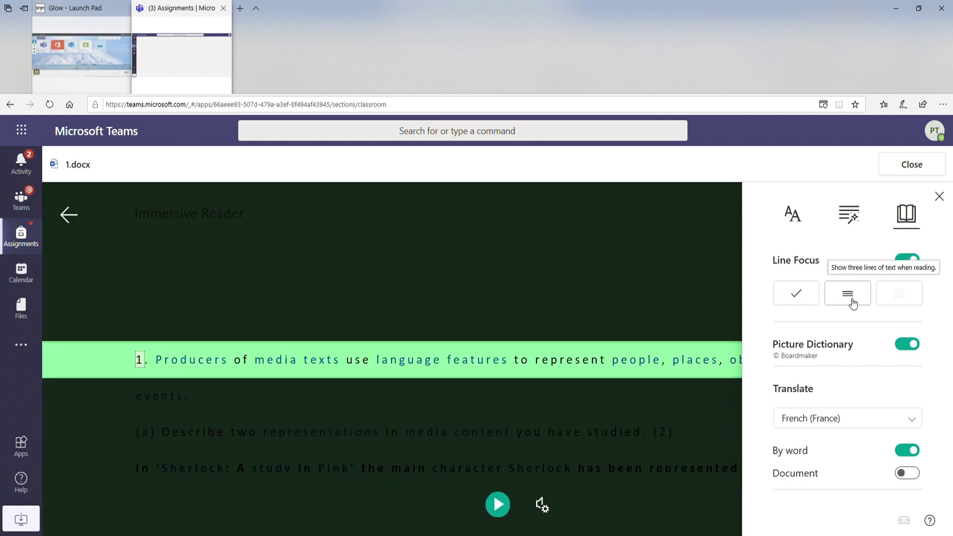
- Set Line Focus to three lines of text, and listen to the words "media" and "language" in the first sentence
left_click(845, 294)
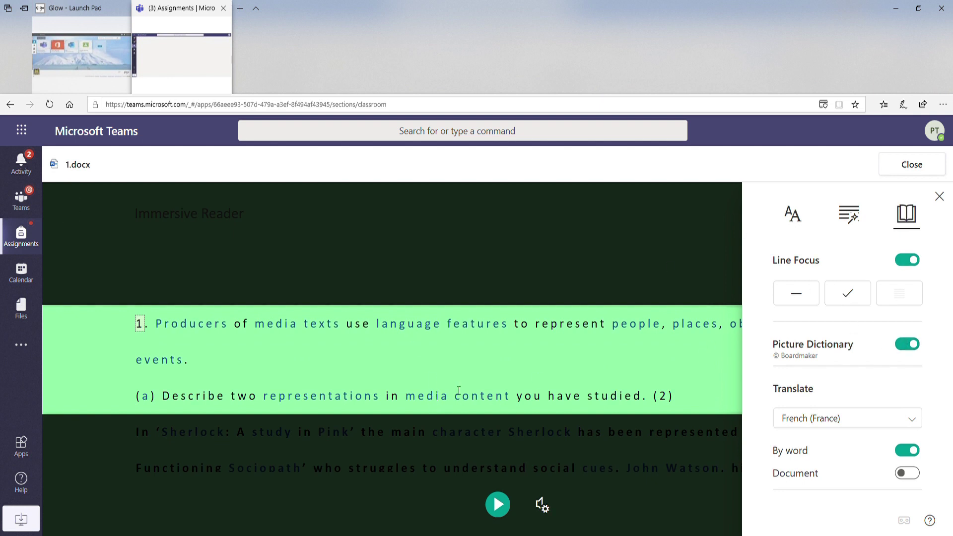
left_click(278, 326)
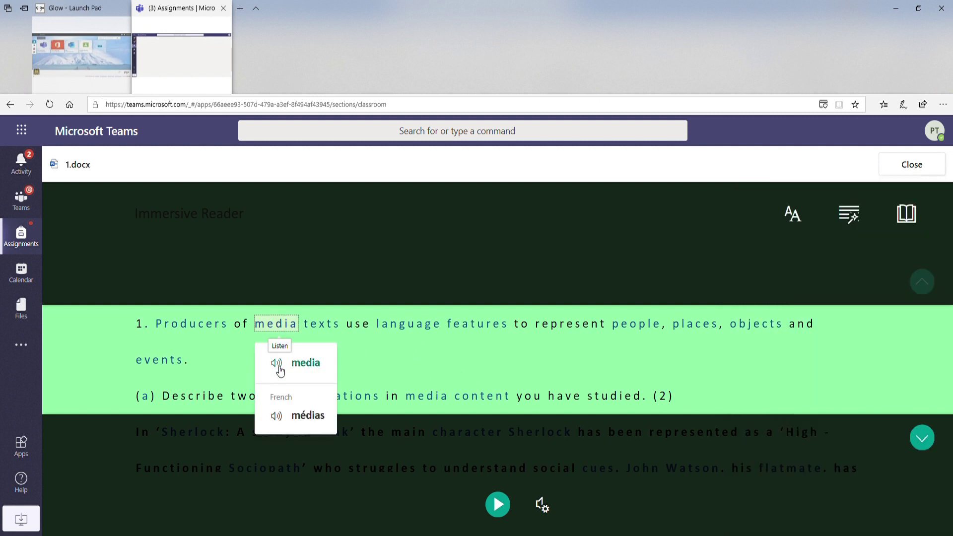
left_click(278, 366)
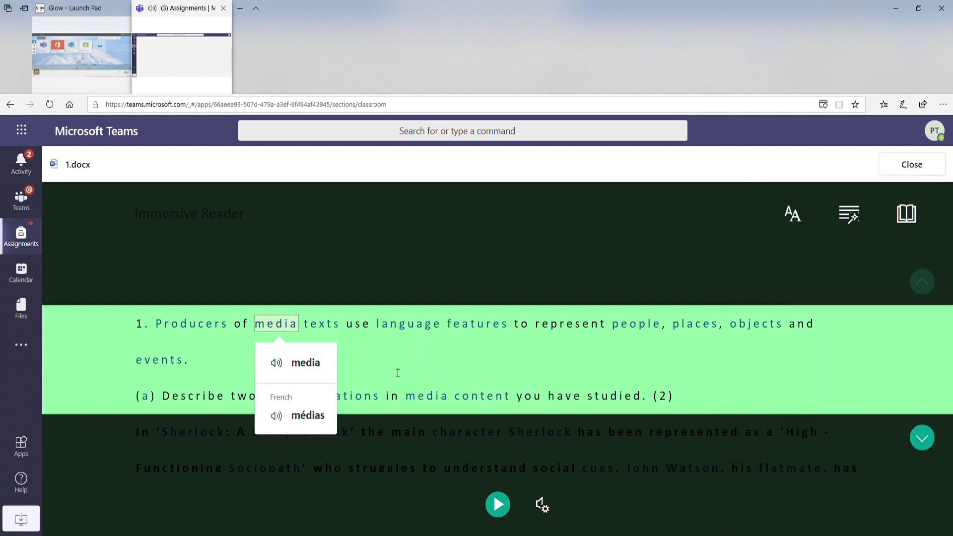
left_click(413, 327)
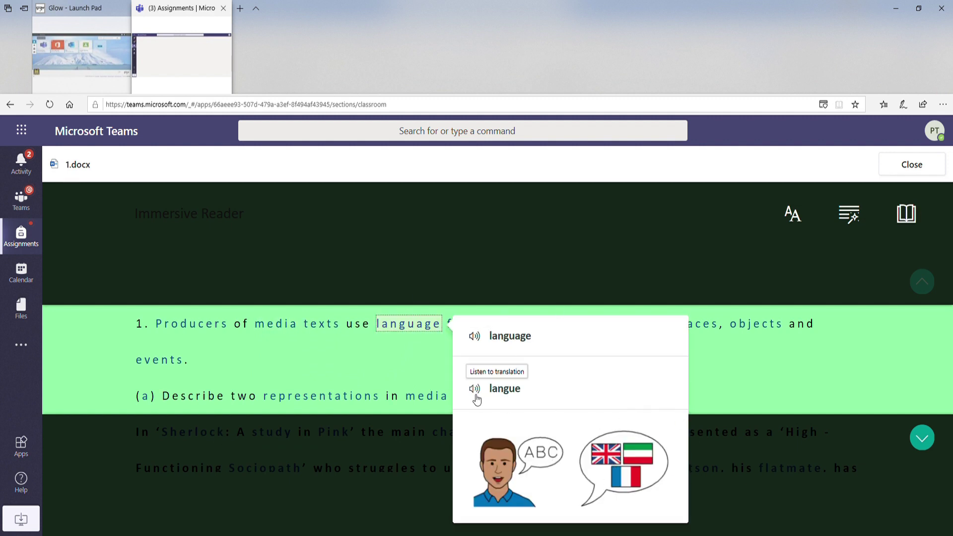
left_click(475, 337)
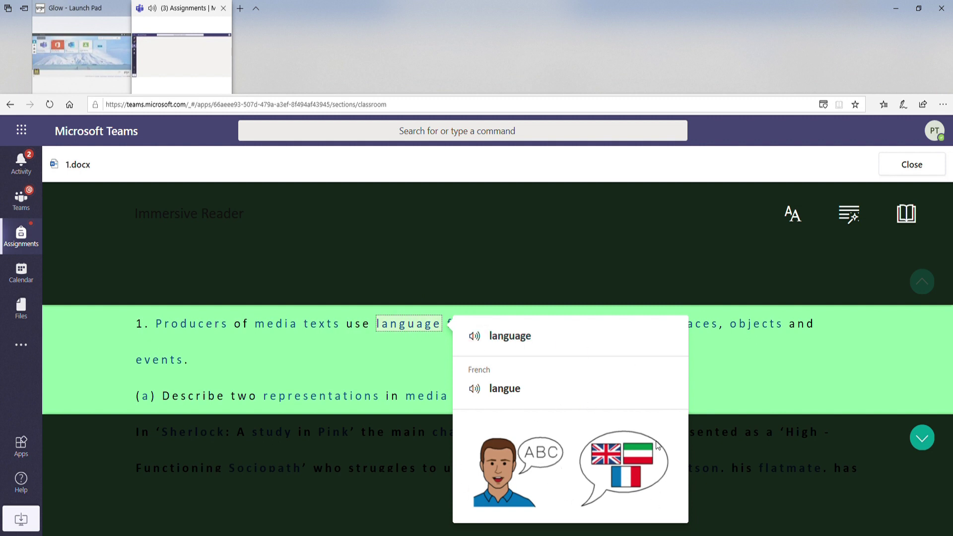
left_click(819, 495)
- Check the translation language in the reading preferences, and play the French translation of the word "features"
left_click(904, 227)
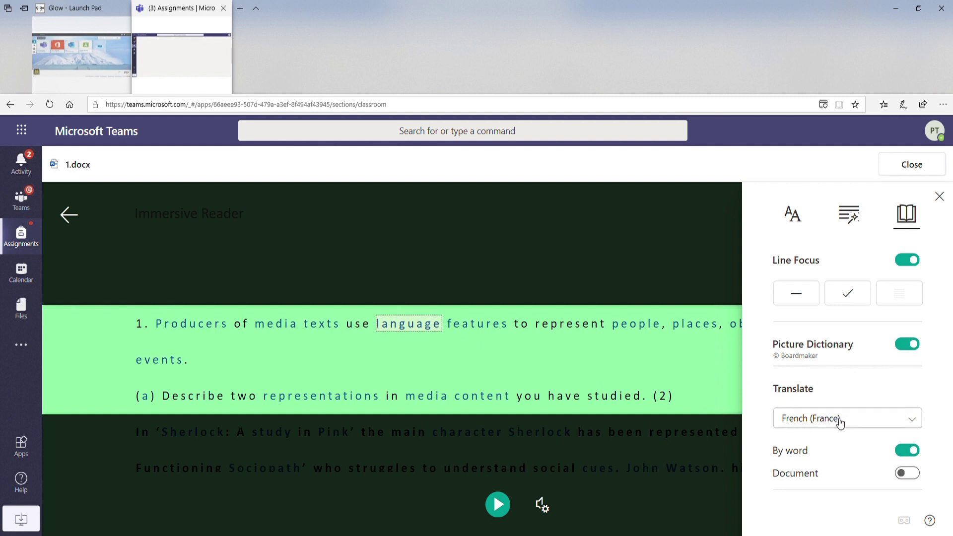
left_click(516, 330)
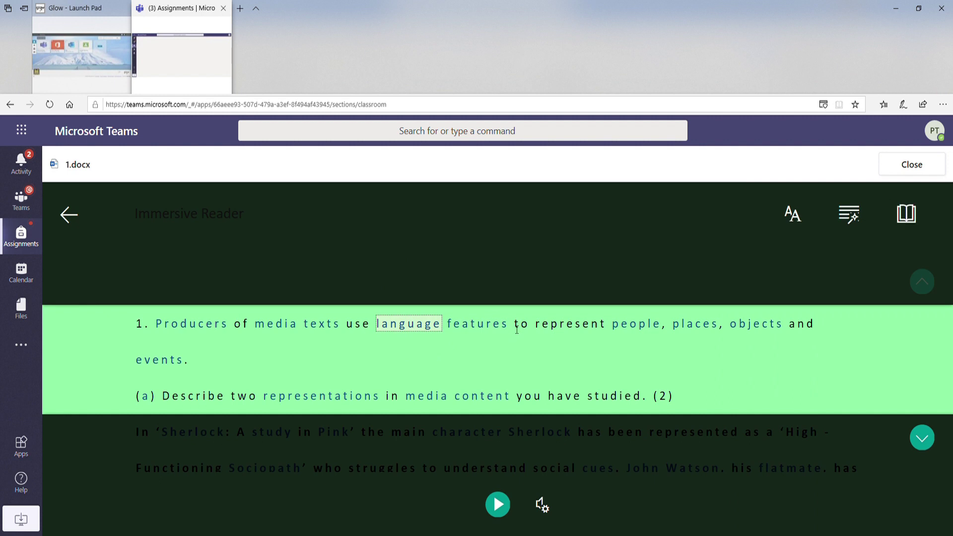
left_click(459, 330)
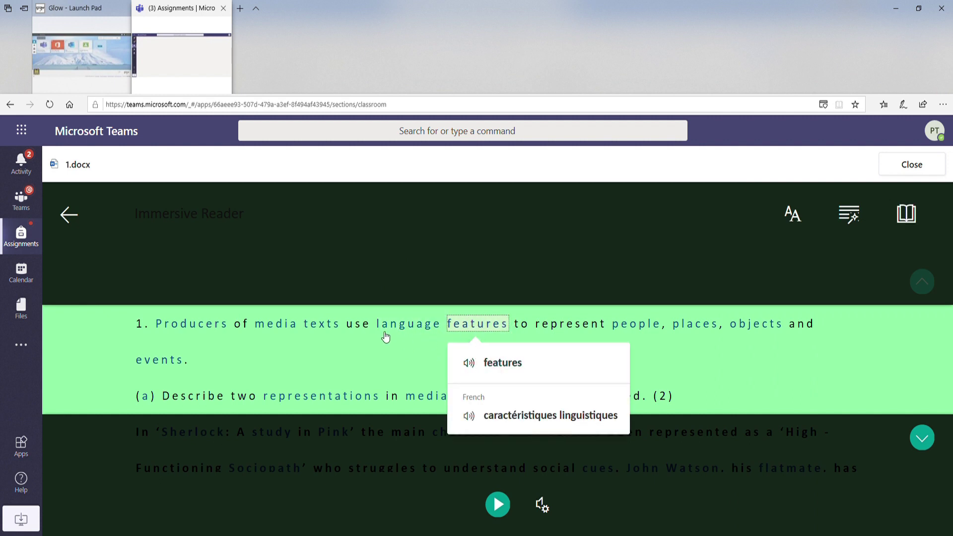
left_click(469, 416)
- Turn on translation of the whole document into French in the reading preferences
left_click(906, 214)
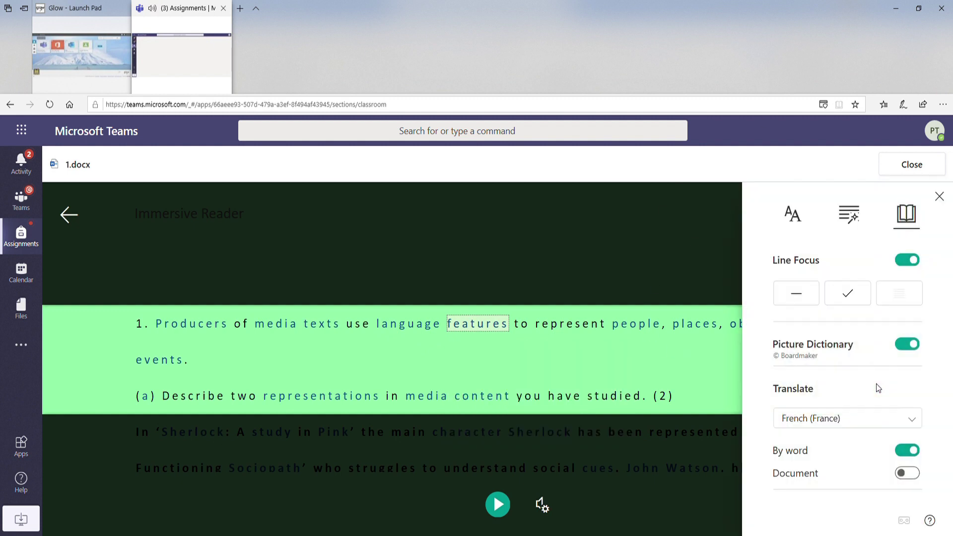
left_click(912, 475)
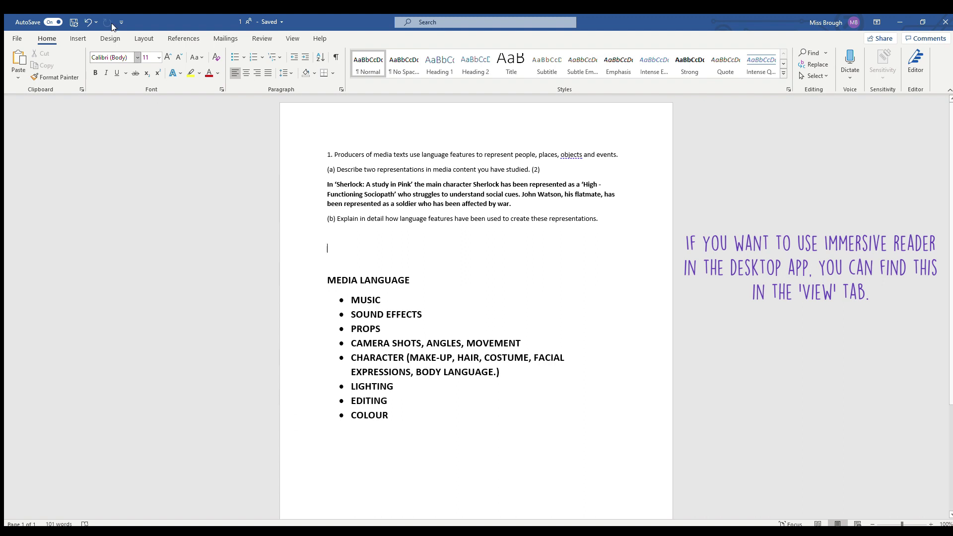
- In the Word desktop app, add "Hello!" in red below question (b), and close the 1.docx preview in Teams
left_click(71, 24)
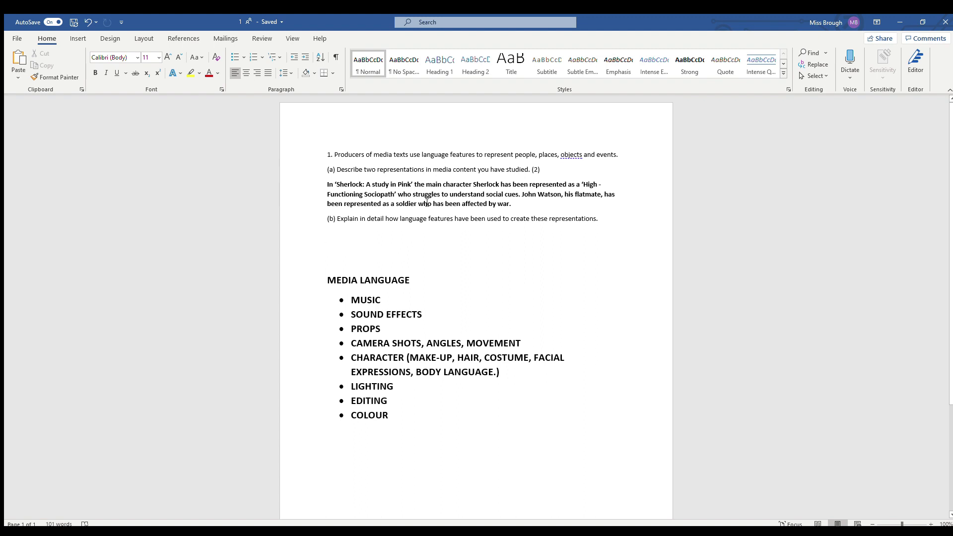
type("Hello!")
left_click_drag(352, 250, 327, 250)
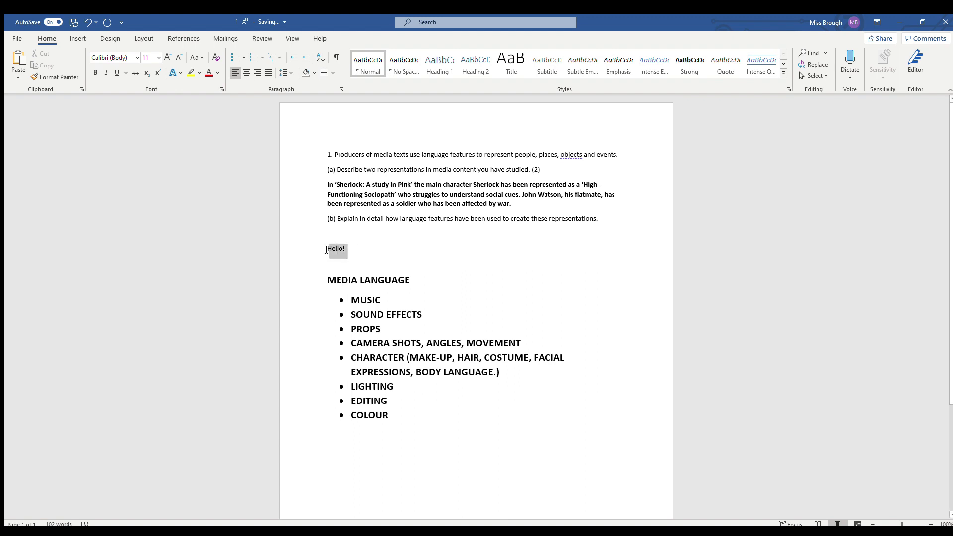
left_click(208, 73)
left_click(453, 249)
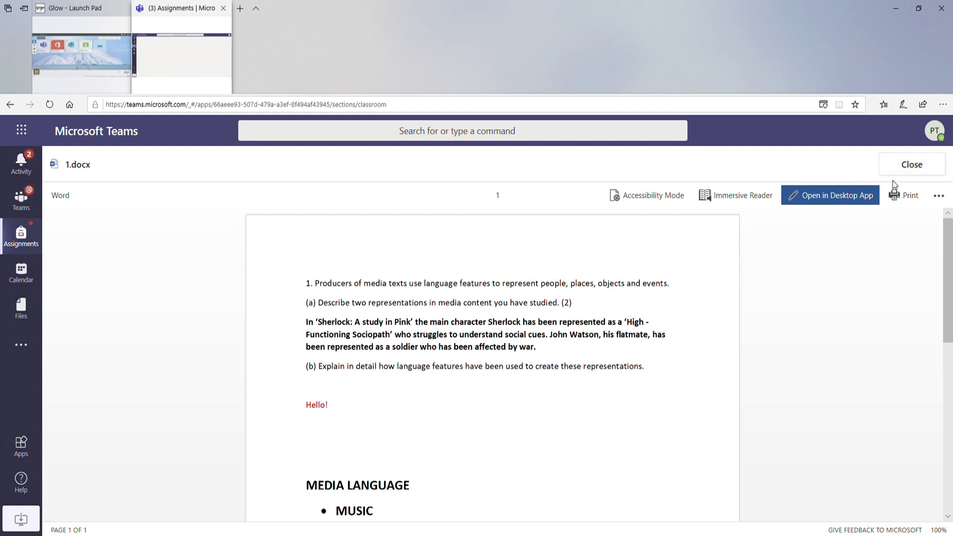
left_click(913, 168)
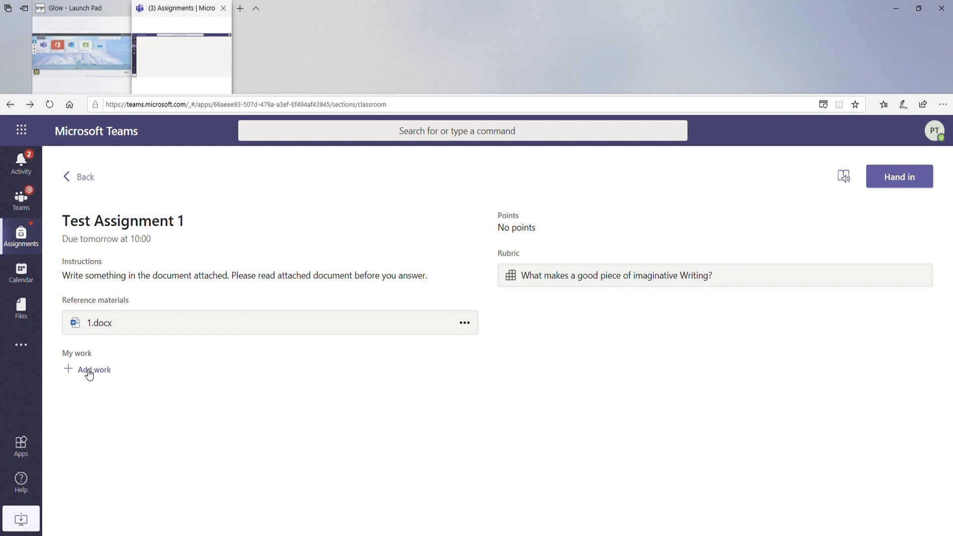
- Try adding a new Word document to My work, and cancel without attaching a file
left_click(89, 372)
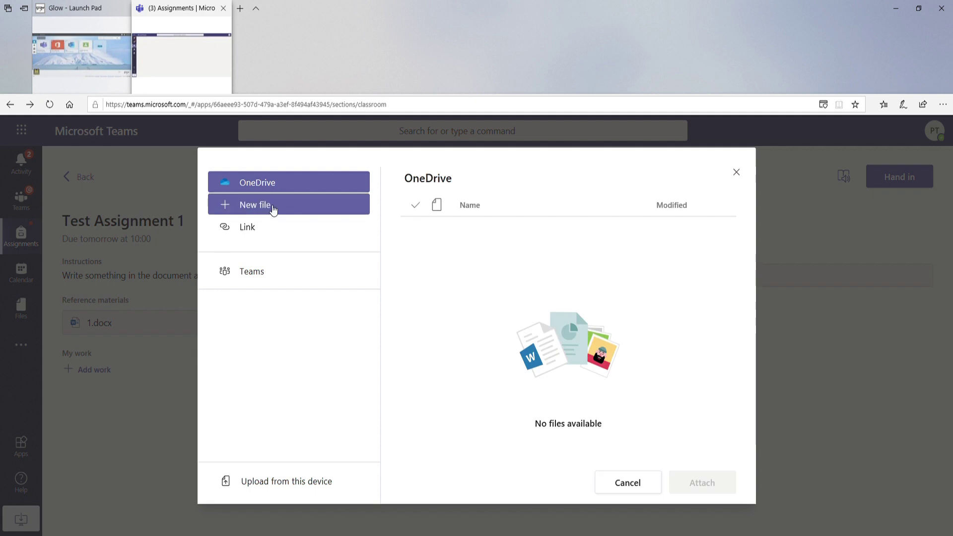
left_click(273, 210)
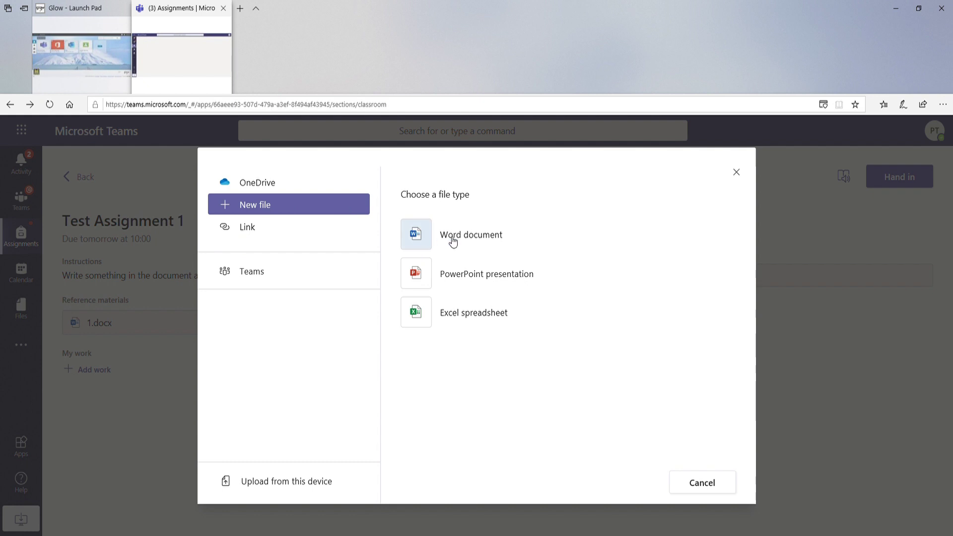
left_click(640, 316)
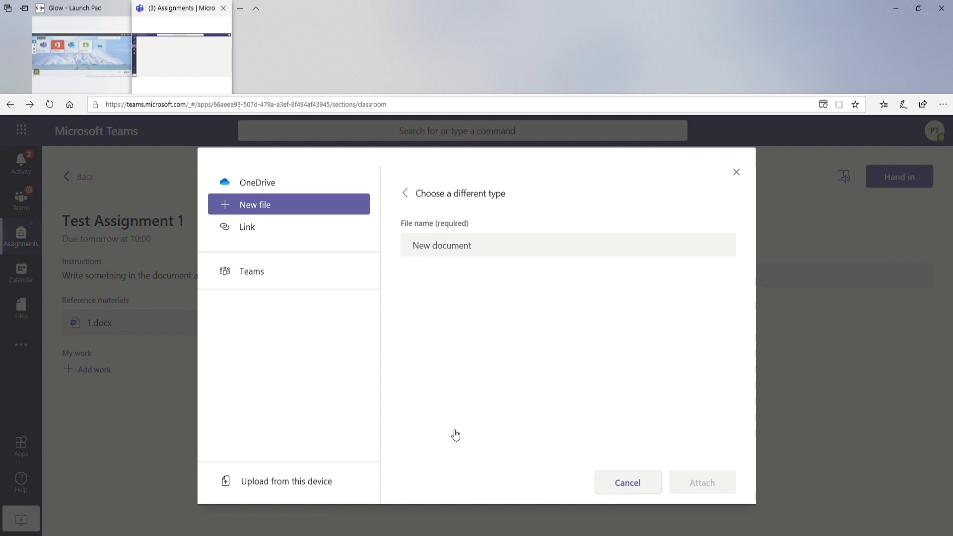
key("Escape")
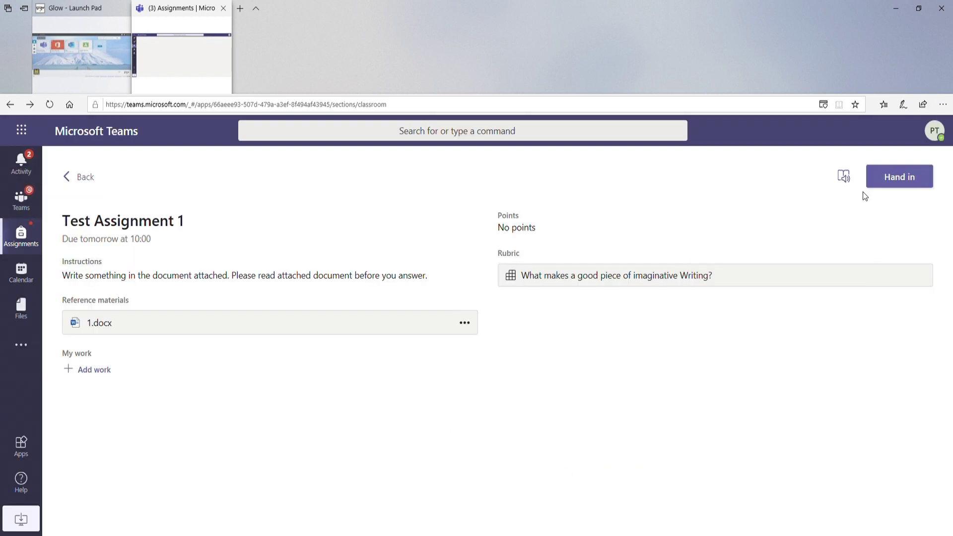
- Hand in Test Assignment 1, and return to the class assignments list, dismissing the celebration window
left_click(895, 184)
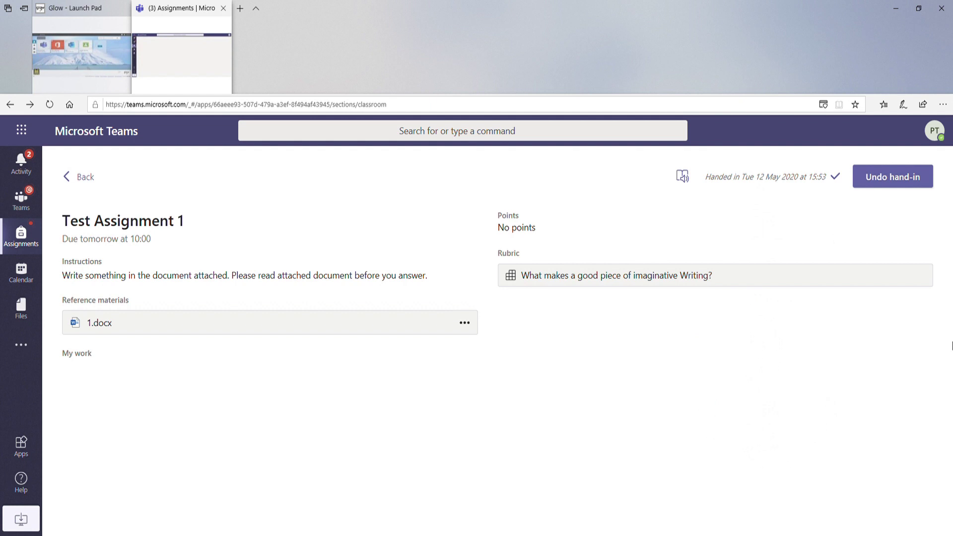
left_click(82, 178)
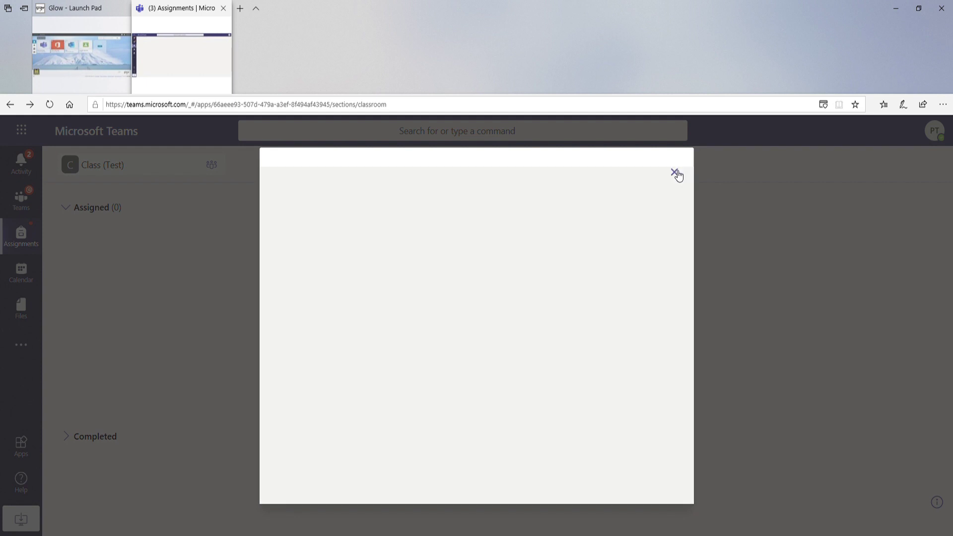
left_click(675, 172)
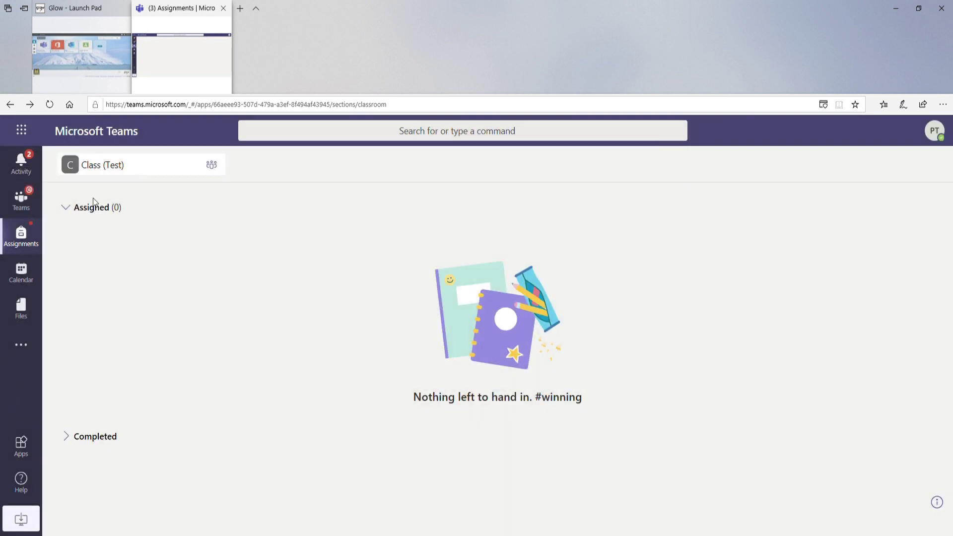
- Collapse the Assigned section, expand Completed, and open Test Assignment 1 from it
left_click(110, 209)
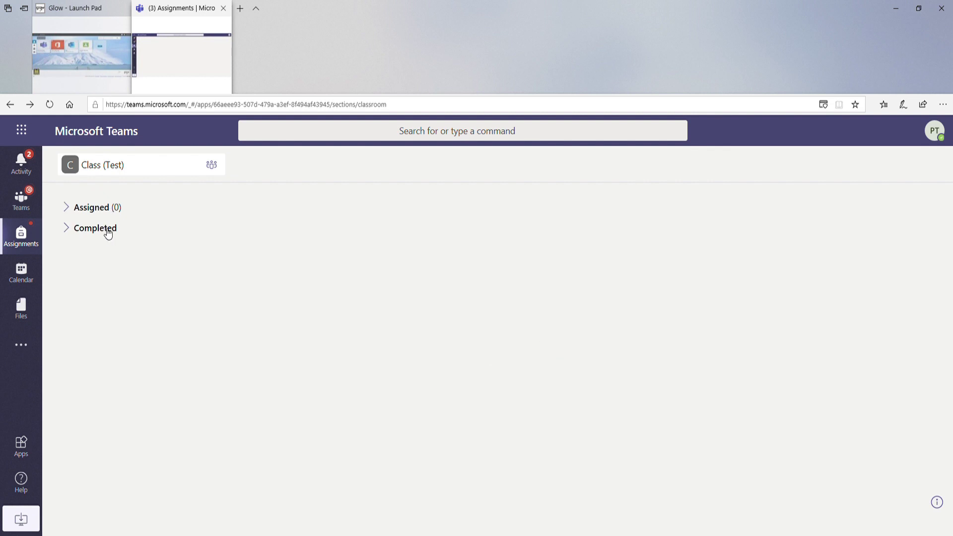
left_click(109, 232)
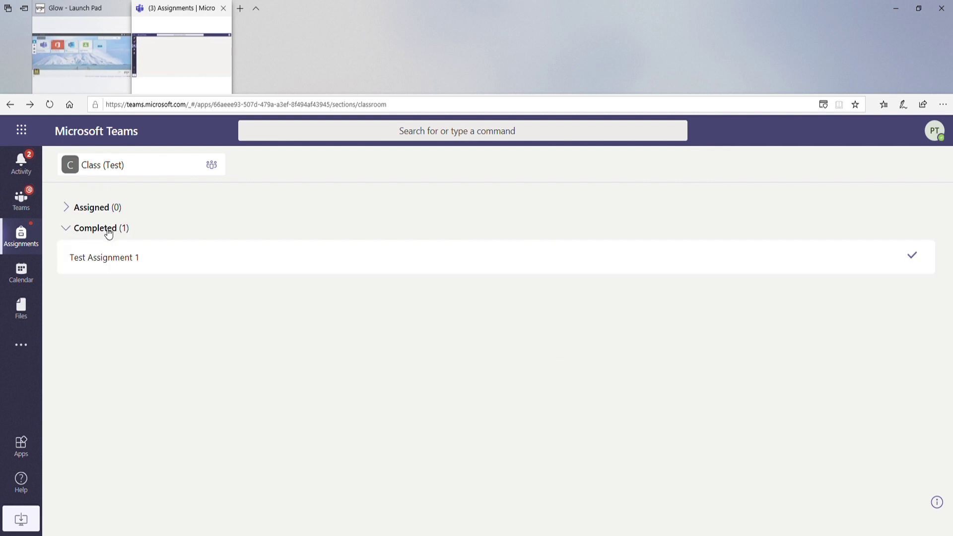
left_click(117, 265)
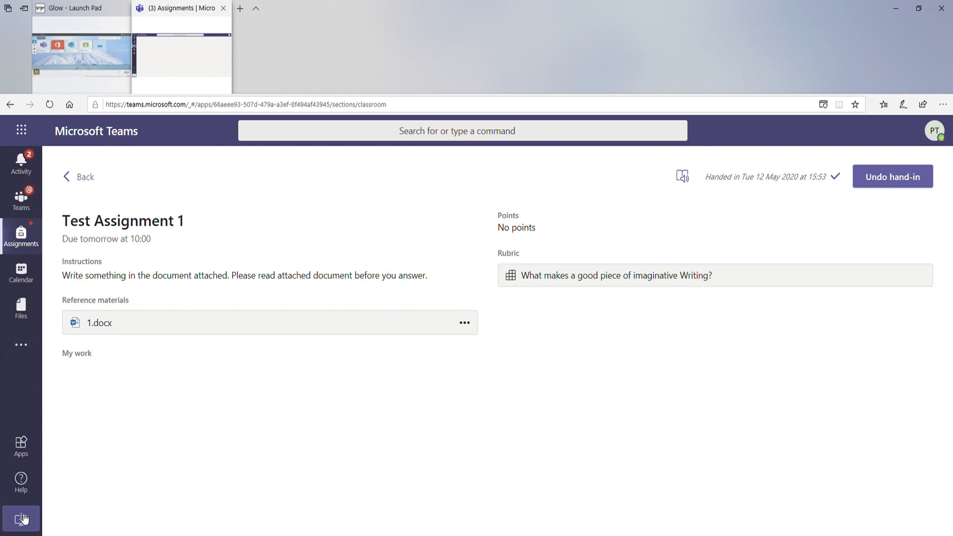
- Review the handed-in assignment's 1.docx reference document down to the media language list, and close it
left_click(87, 320)
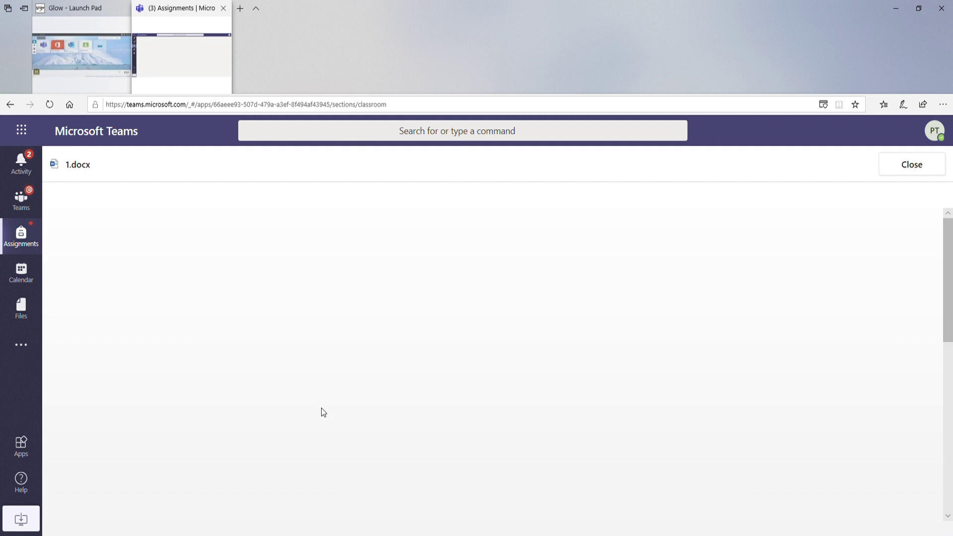
scroll(361, 398, "down", 5)
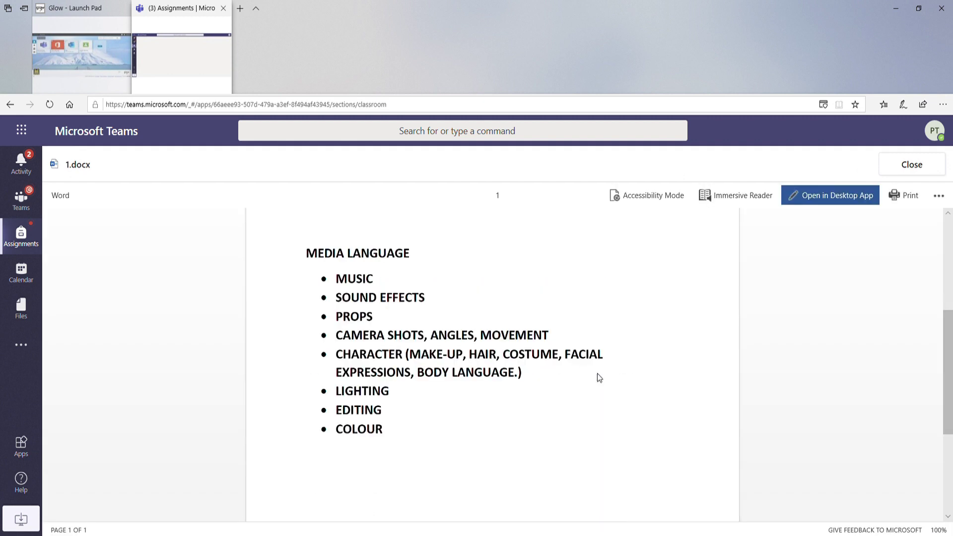
left_click(922, 169)
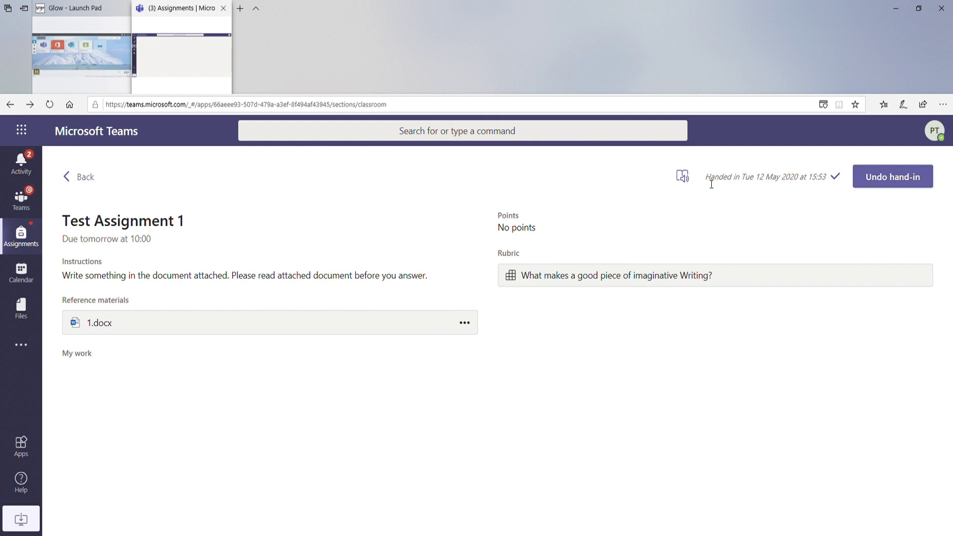
- Highlight the hand-in date and time of Test Assignment 1, and undo the hand-in
left_click_drag(711, 184, 840, 178)
left_click(812, 192)
left_click(788, 215)
left_click(840, 178)
left_click_drag(705, 181, 829, 180)
left_click(901, 181)
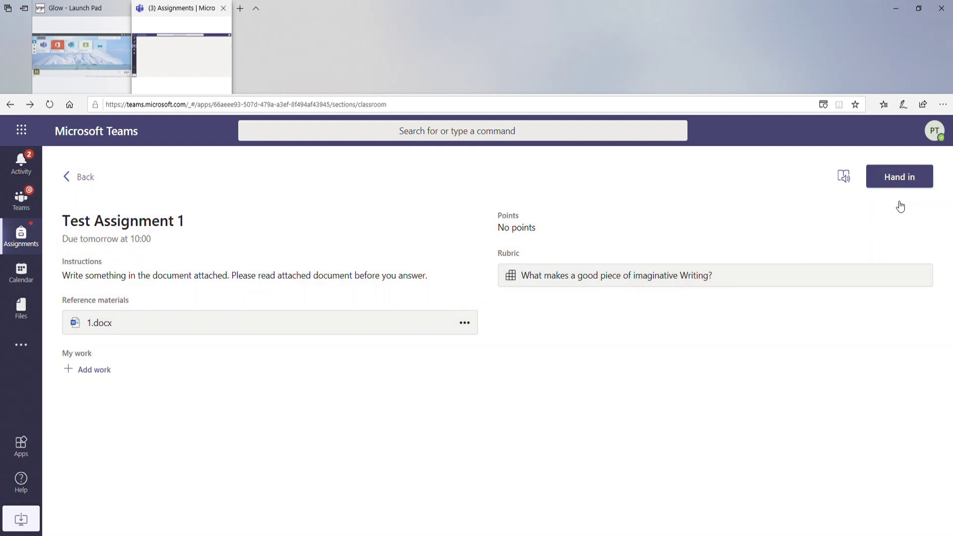
- Hand in Test Assignment 1 again, and return to the assignments list with the Assigned section collapsed
left_click(889, 184)
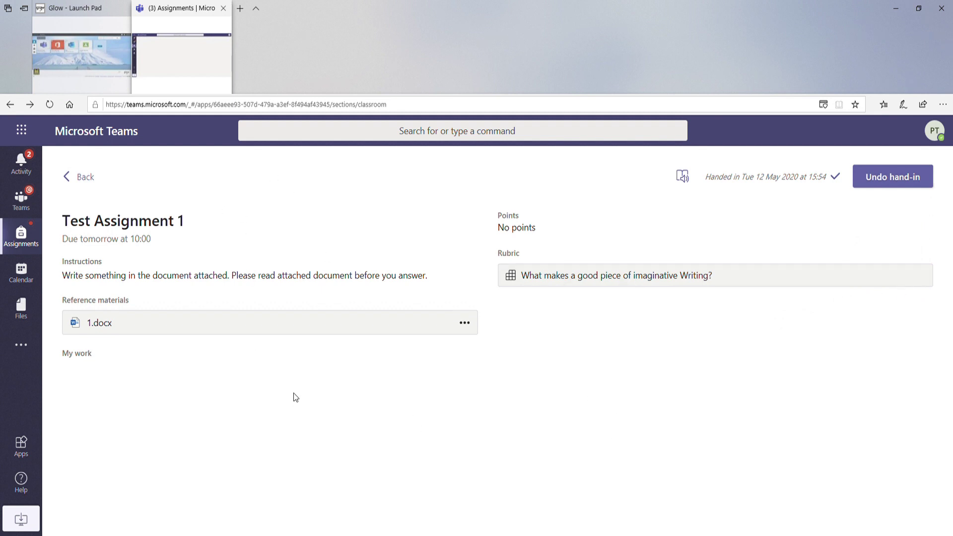
left_click(95, 184)
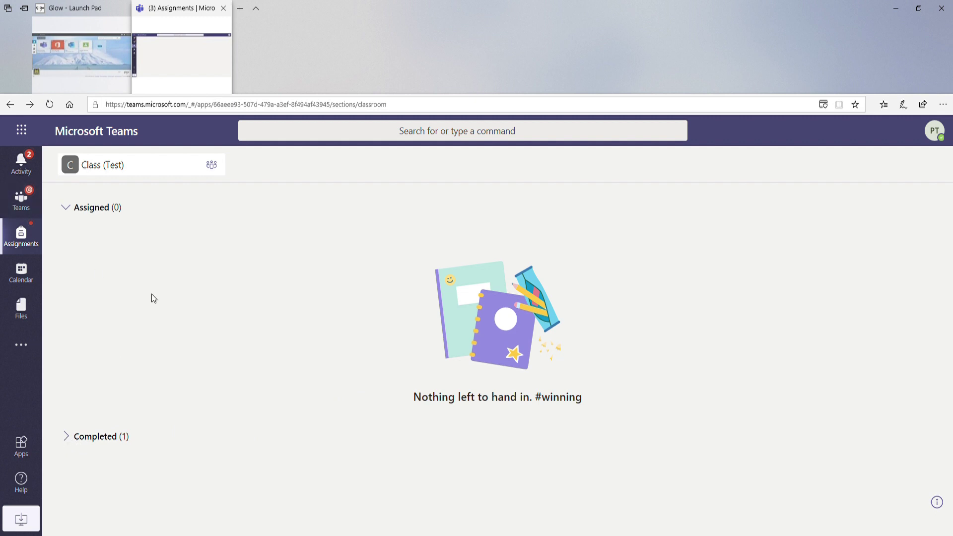
left_click(67, 214)
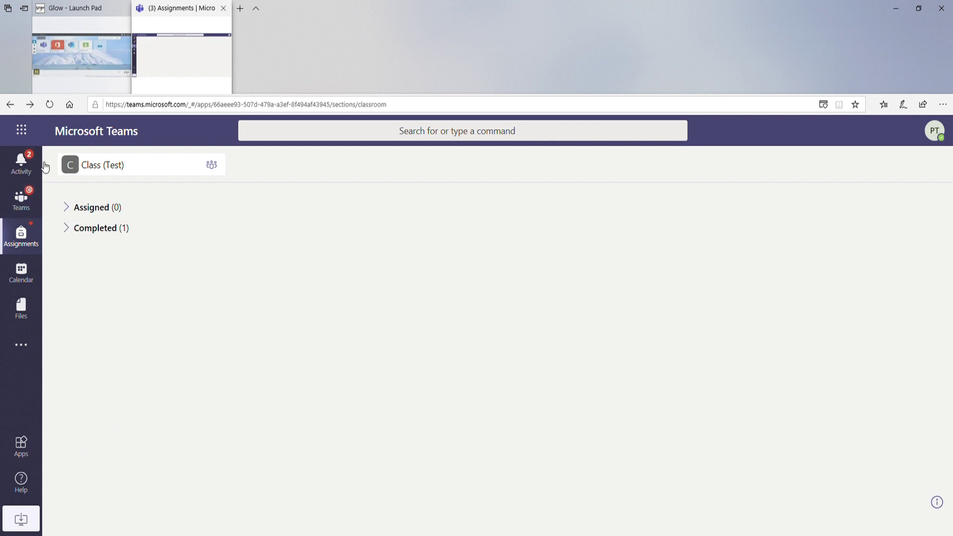